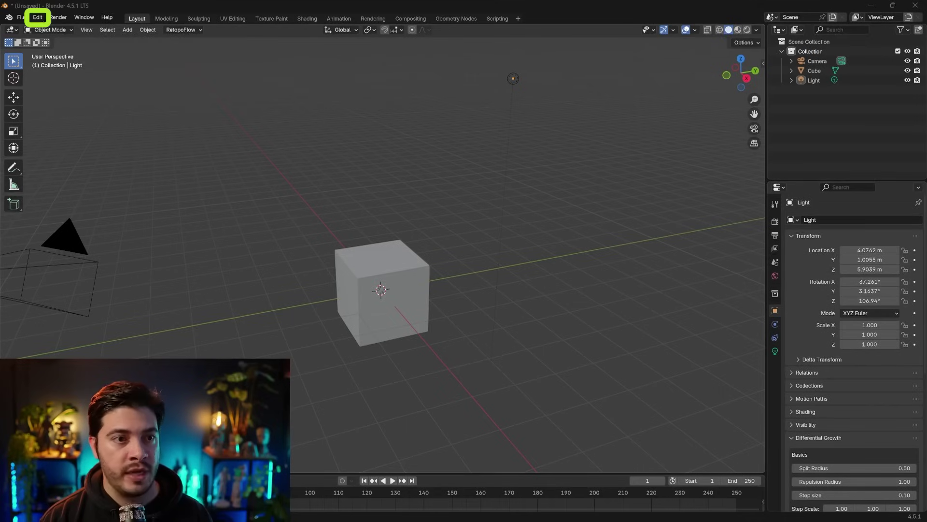
- Switch the display graphics backend to OpenGL and back to Vulkan in the System preferences, and close the preferences
{"action": "left_click", "coordinate": [37, 18]}
{"action": "left_click", "coordinate": [63, 140]}
{"action": "left_click_drag", "start_coordinate": [89, 5], "coordinate": [343, 135]}
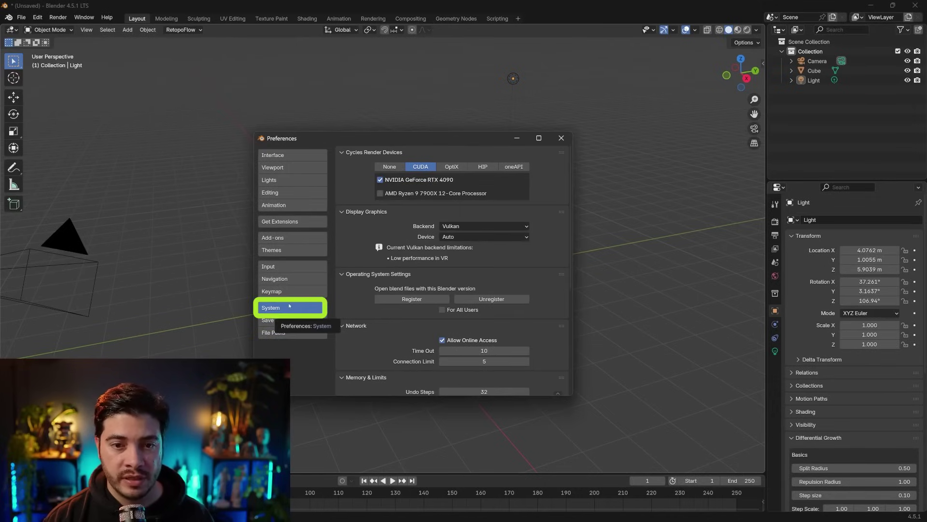
{"action": "left_click", "coordinate": [461, 225]}
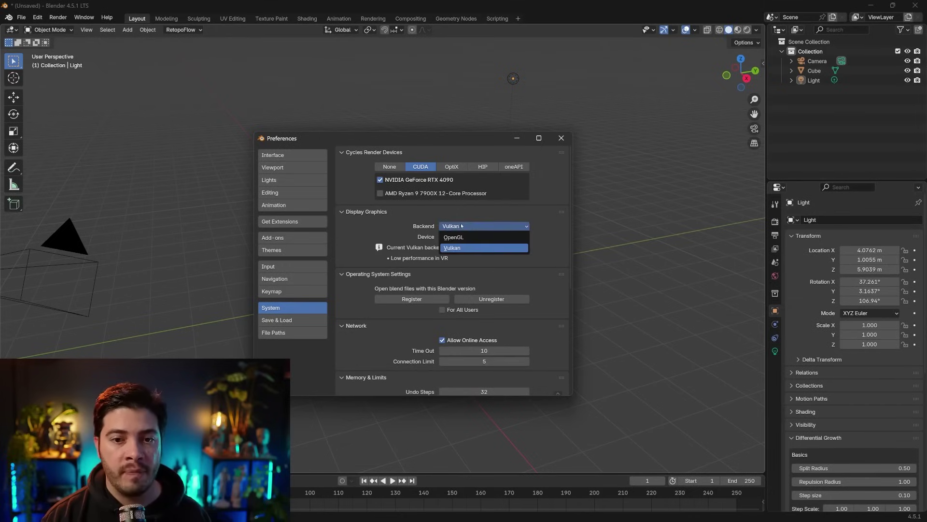
{"action": "left_click", "coordinate": [467, 236]}
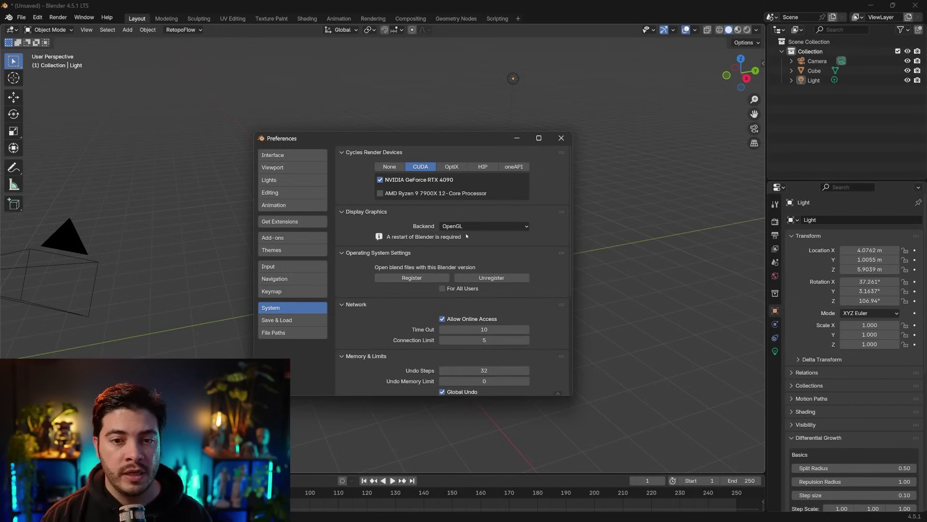
{"action": "left_click", "coordinate": [464, 226]}
{"action": "left_click", "coordinate": [461, 247]}
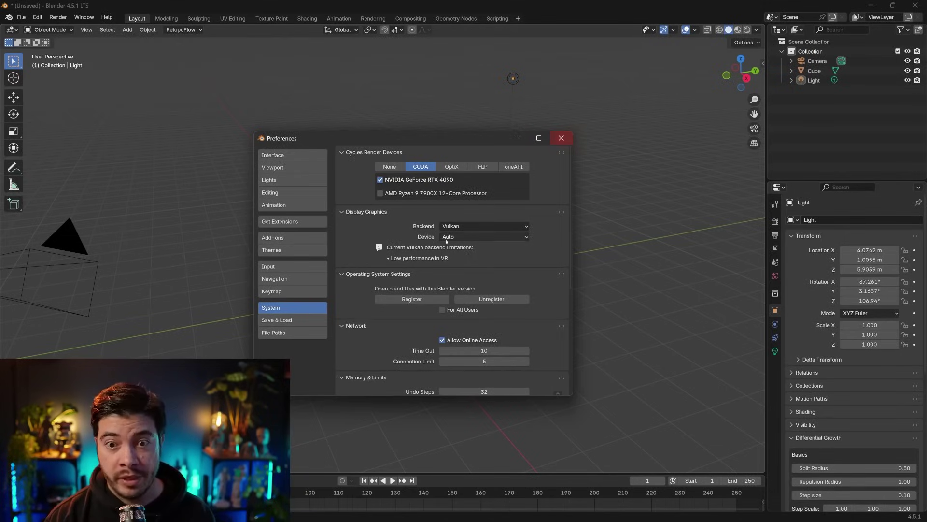
{"action": "left_click", "coordinate": [561, 139]}
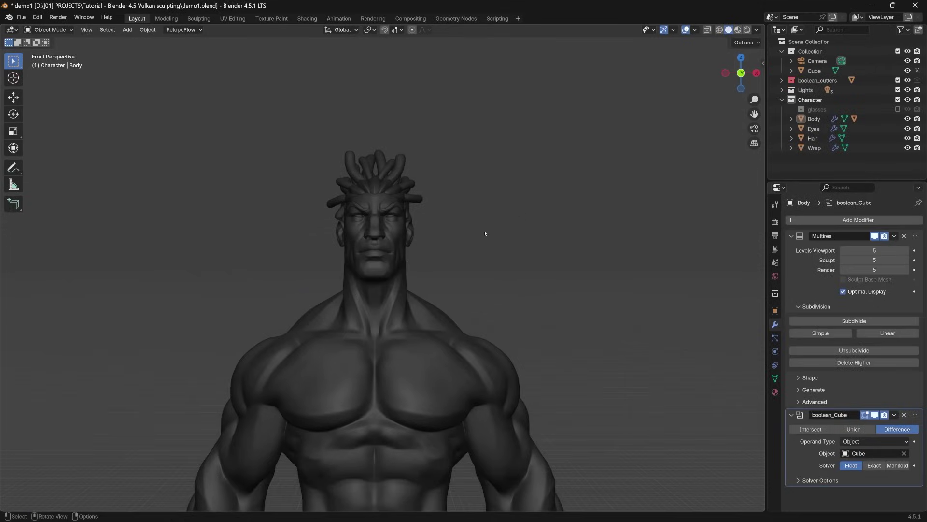
- Turn on the Statistics overlay for the viewport showing the character
{"action": "middle_click_drag", "start_coordinate": [485, 233], "coordinate": [407, 222]}
{"action": "scroll", "coordinate": [418, 263], "scroll_direction": "up", "scroll_amount": 3}
{"action": "scroll", "coordinate": [418, 259], "scroll_direction": "up", "scroll_amount": 2}
{"action": "scroll", "coordinate": [432, 214], "scroll_direction": "up", "scroll_amount": 2}
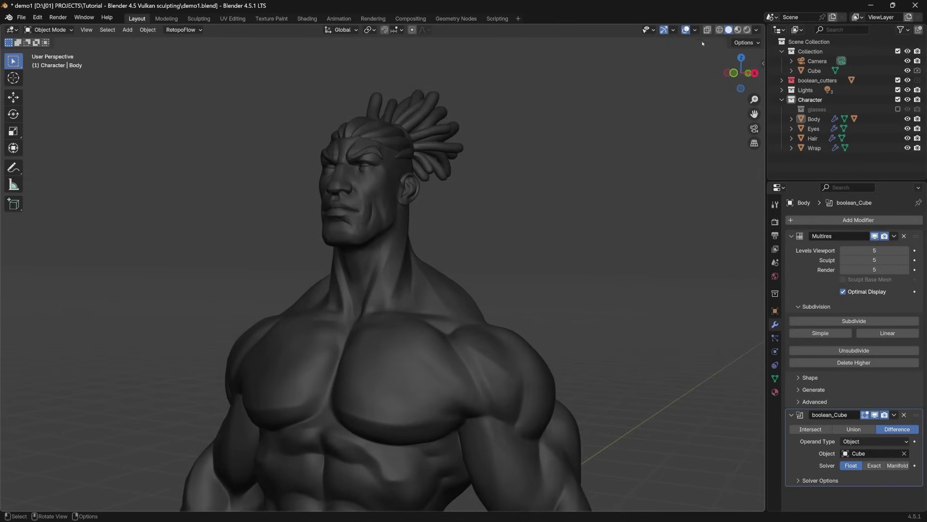
{"action": "left_click", "coordinate": [696, 30]}
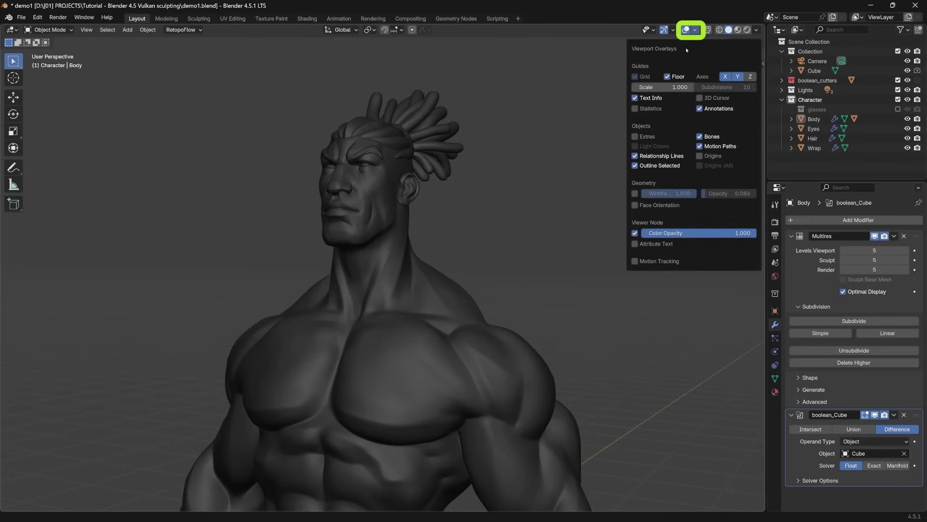
{"action": "left_click", "coordinate": [635, 109]}
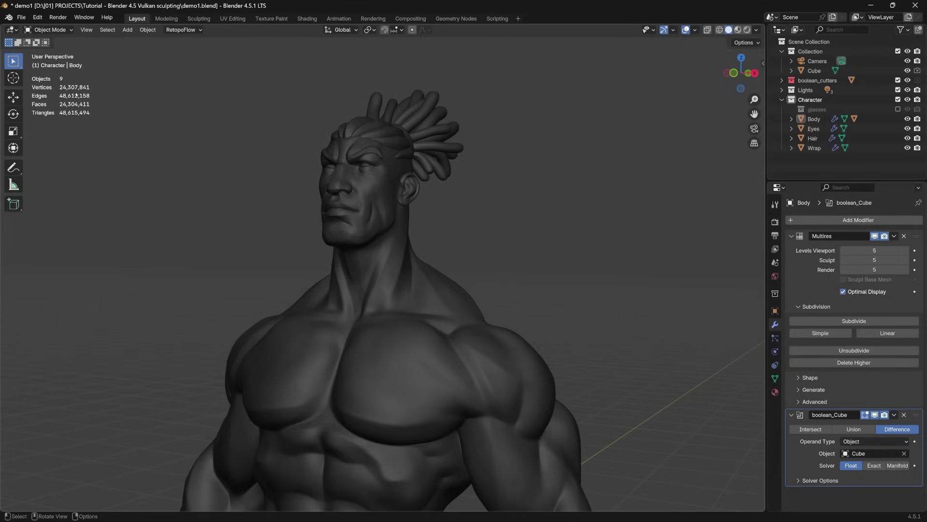
- Examine the character's head and torso from several angles and distances to judge how smoothly the viewport navigates
{"action": "middle_click_drag", "start_coordinate": [522, 210], "coordinate": [465, 209]}
{"action": "scroll", "coordinate": [436, 251], "scroll_direction": "down", "scroll_amount": 2}
{"action": "scroll", "coordinate": [436, 251], "scroll_direction": "up", "scroll_amount": 3}
{"action": "scroll", "coordinate": [435, 189], "scroll_direction": "down", "scroll_amount": 2}
{"action": "middle_click_drag", "start_coordinate": [404, 169], "coordinate": [492, 245]}
{"action": "scroll", "coordinate": [458, 209], "scroll_direction": "up", "scroll_amount": 2}
{"action": "scroll", "coordinate": [458, 209], "scroll_direction": "down", "scroll_amount": 2}
{"action": "scroll", "coordinate": [458, 209], "scroll_direction": "up", "scroll_amount": 2}
{"action": "scroll", "coordinate": [457, 211], "scroll_direction": "down", "scroll_amount": 4}
{"action": "scroll", "coordinate": [456, 211], "scroll_direction": "up", "scroll_amount": 5}
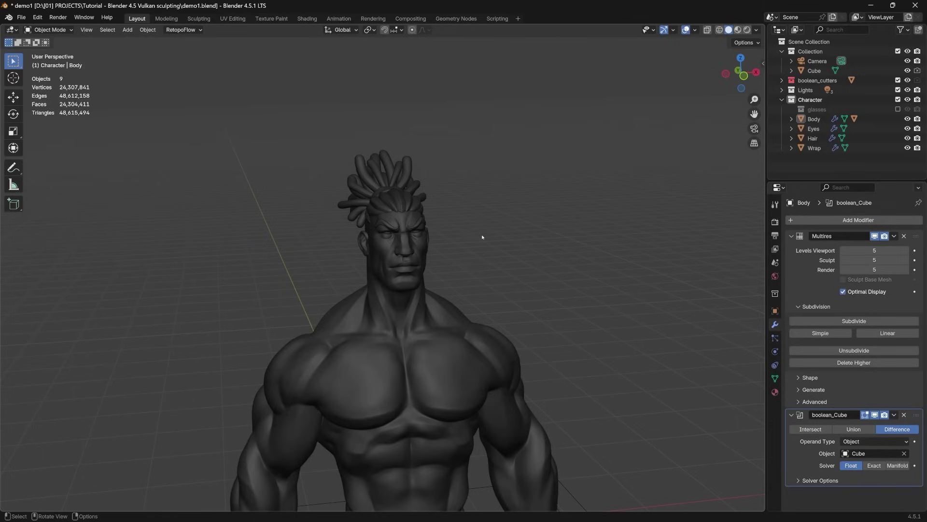
{"action": "middle_click_drag", "start_coordinate": [494, 208], "coordinate": [460, 258]}
{"action": "scroll", "coordinate": [444, 198], "scroll_direction": "up", "scroll_amount": 3}
{"action": "scroll", "coordinate": [445, 178], "scroll_direction": "down", "scroll_amount": 4}
{"action": "scroll", "coordinate": [459, 259], "scroll_direction": "up", "scroll_amount": 3}
{"action": "scroll", "coordinate": [460, 258], "scroll_direction": "down", "scroll_amount": 4}
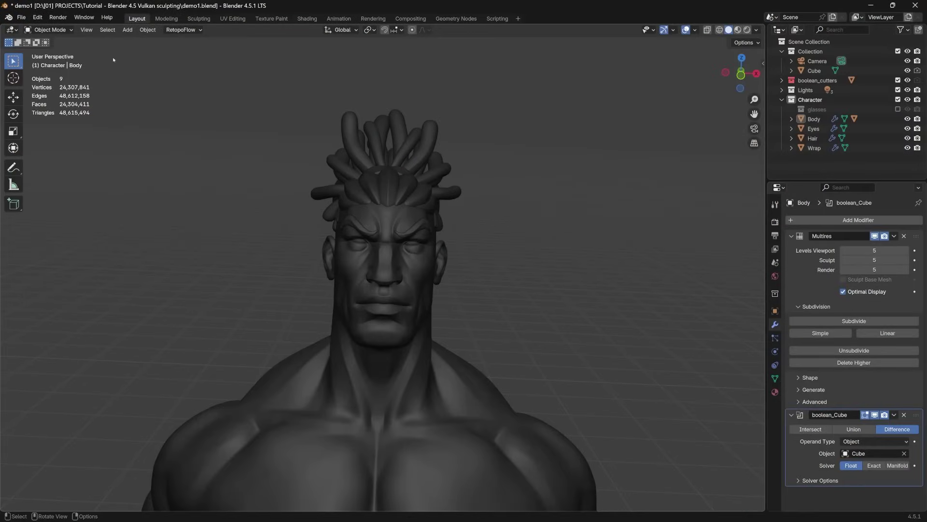
- Open the Input preferences and expand the NDOF settings together with their Advanced options
{"action": "left_click", "coordinate": [38, 17]}
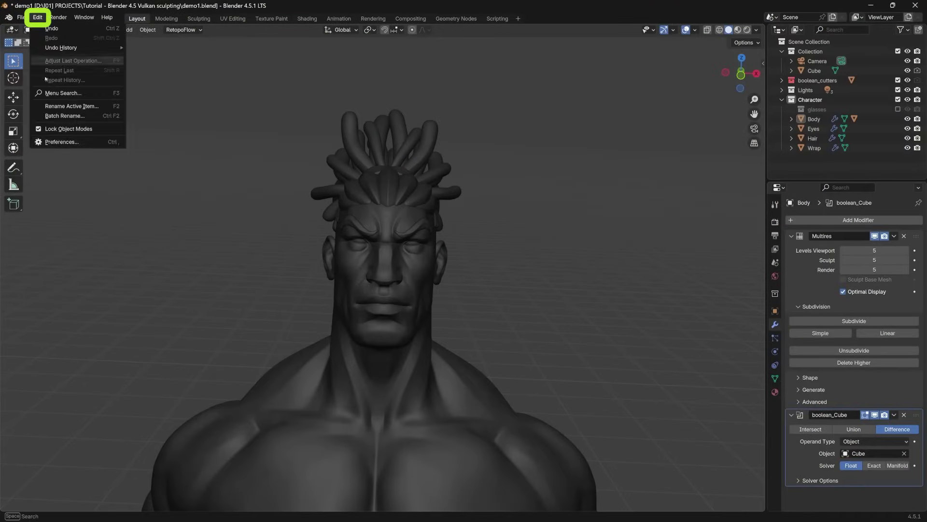
{"action": "left_click", "coordinate": [62, 142]}
{"action": "left_click_drag", "start_coordinate": [177, 12], "coordinate": [361, 144]}
{"action": "left_click", "coordinate": [227, 271]}
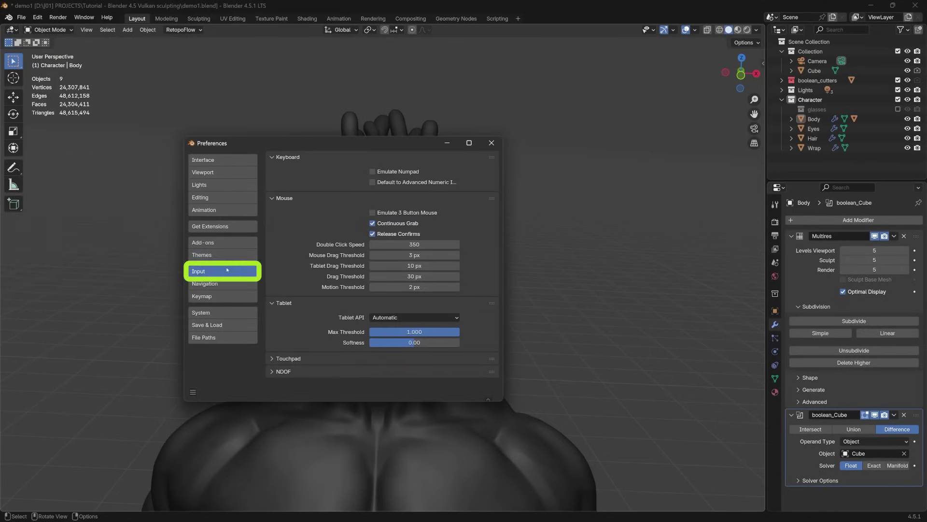
{"action": "left_click", "coordinate": [284, 372]}
{"action": "scroll", "coordinate": [282, 338], "scroll_direction": "down", "scroll_amount": 4}
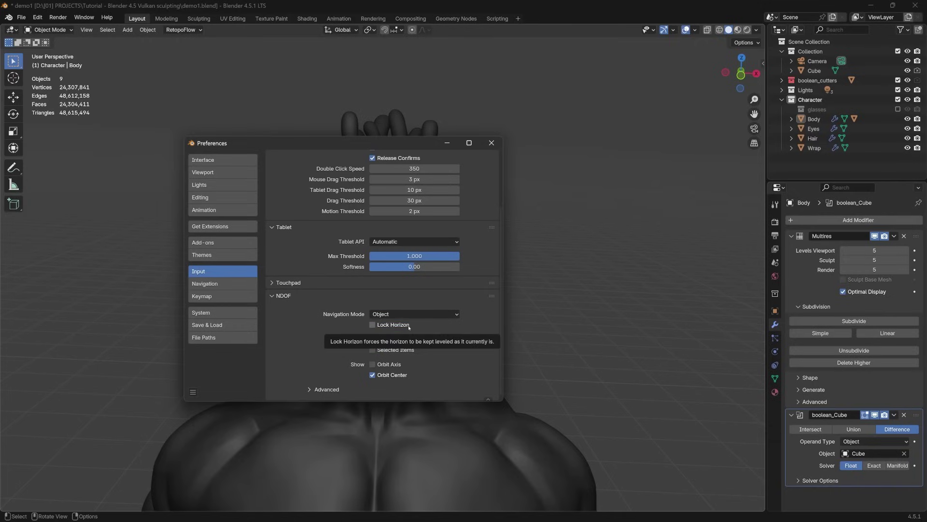
{"action": "left_click", "coordinate": [324, 389]}
{"action": "scroll", "coordinate": [464, 318], "scroll_direction": "down", "scroll_amount": 4}
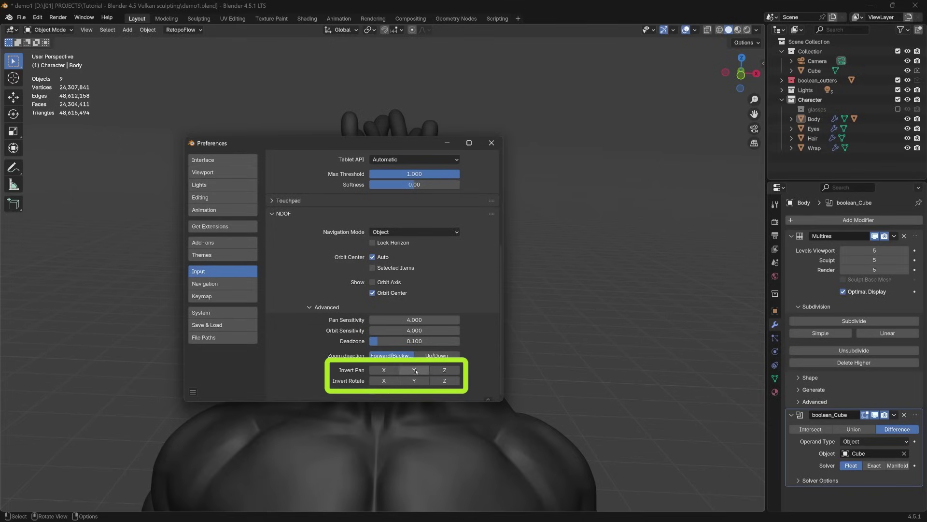
- Turn on NDOF pan and rotate inversion for X, Y and Z, and turn it all off again
{"action": "left_click_drag", "start_coordinate": [440, 373], "coordinate": [414, 379]}
{"action": "left_click", "coordinate": [384, 238]}
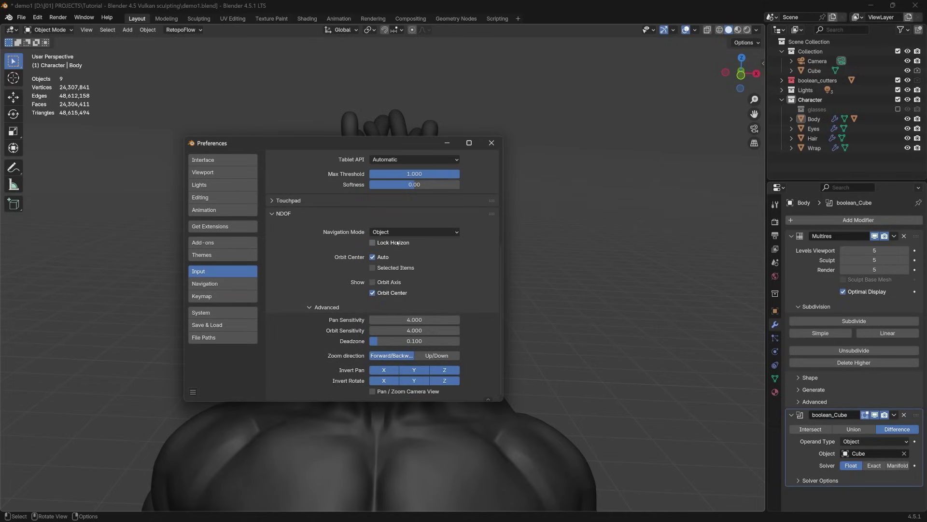
{"action": "mouse_move", "coordinate": [385, 381]}
{"action": "left_mouse_down"}
{"action": "mouse_move", "coordinate": [444, 375]}
{"action": "mouse_move", "coordinate": [386, 369]}
{"action": "left_mouse_up"}
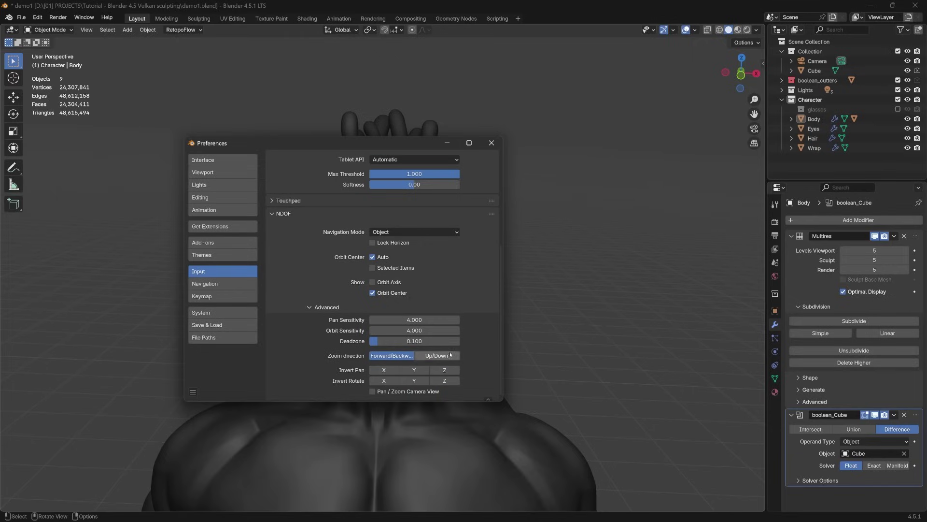
- Save the preferences and close their window
{"action": "left_click", "coordinate": [194, 393]}
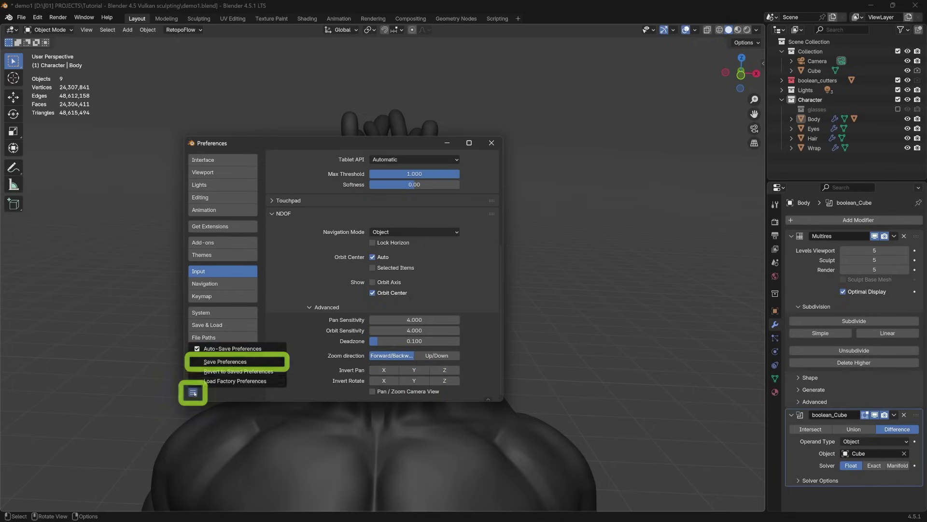
{"action": "left_click", "coordinate": [234, 362]}
{"action": "left_click", "coordinate": [491, 142]}
- Check the vertex statistics and Multires levels of the body and the hair, leaving nothing selected
{"action": "middle_click_drag", "start_coordinate": [494, 143], "coordinate": [573, 361]}
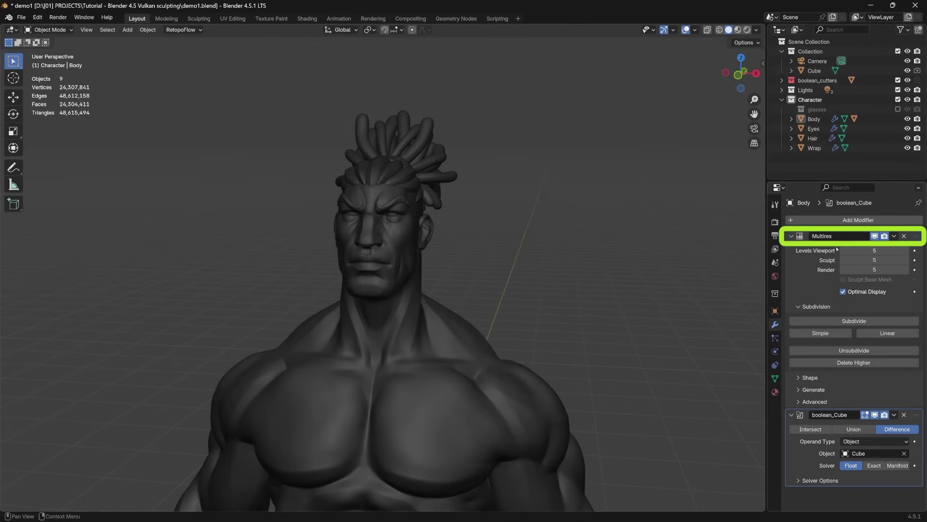
{"action": "left_click", "coordinate": [438, 364]}
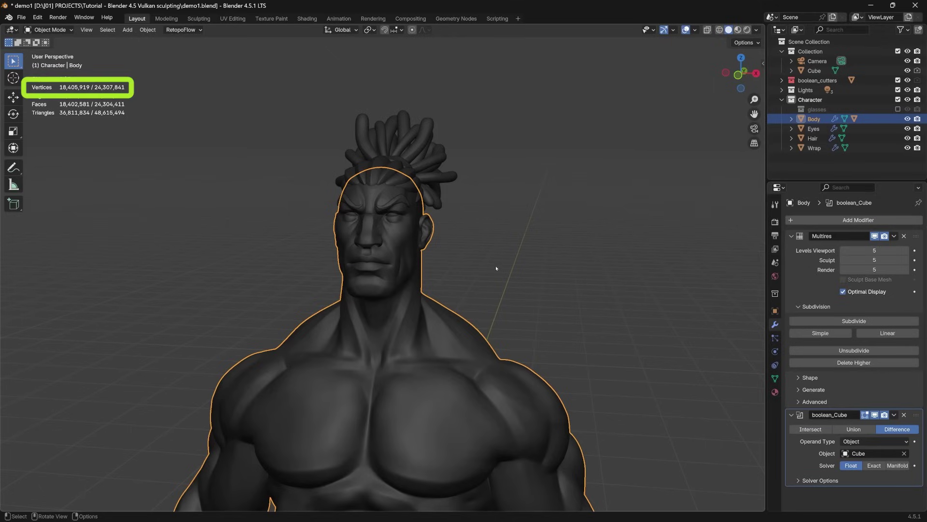
{"action": "left_click", "coordinate": [430, 148]}
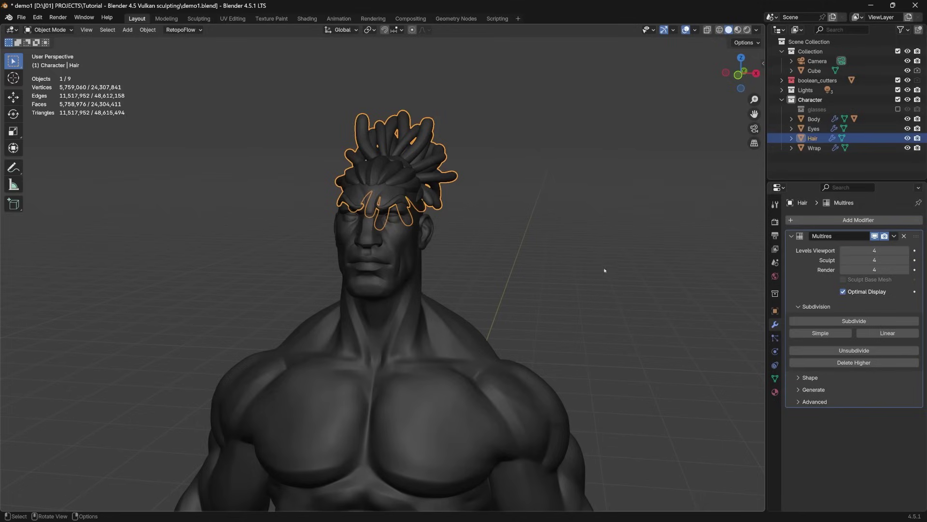
{"action": "left_click", "coordinate": [564, 270]}
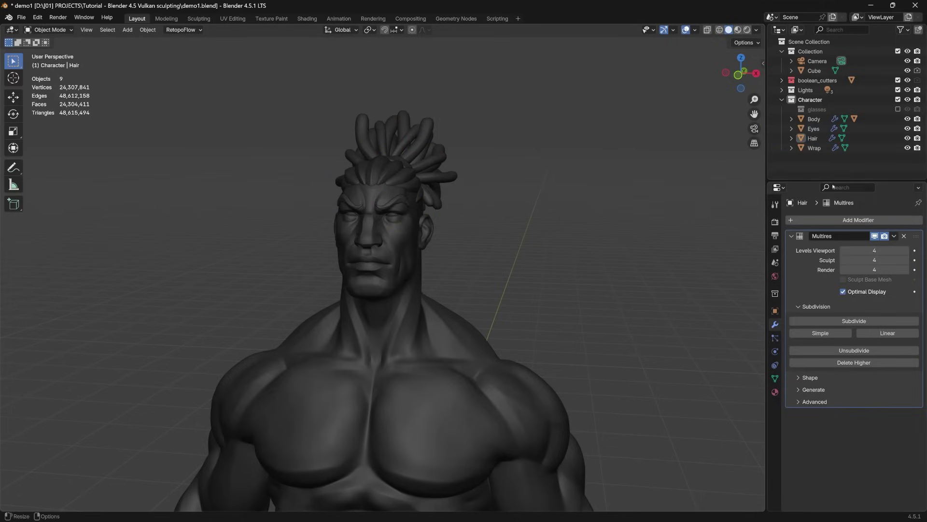
{"action": "left_click", "coordinate": [432, 327]}
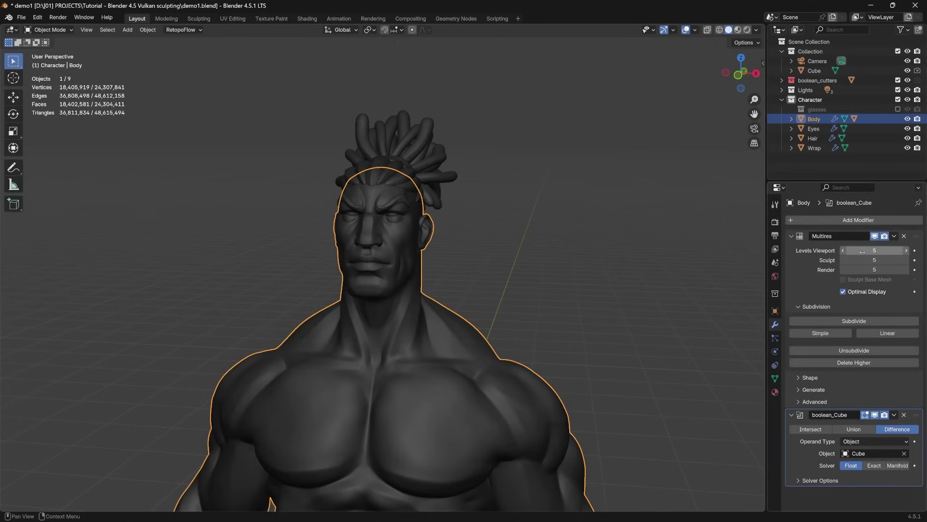
{"action": "left_click", "coordinate": [480, 269]}
{"action": "middle_click_drag", "start_coordinate": [480, 269], "coordinate": [610, 279]}
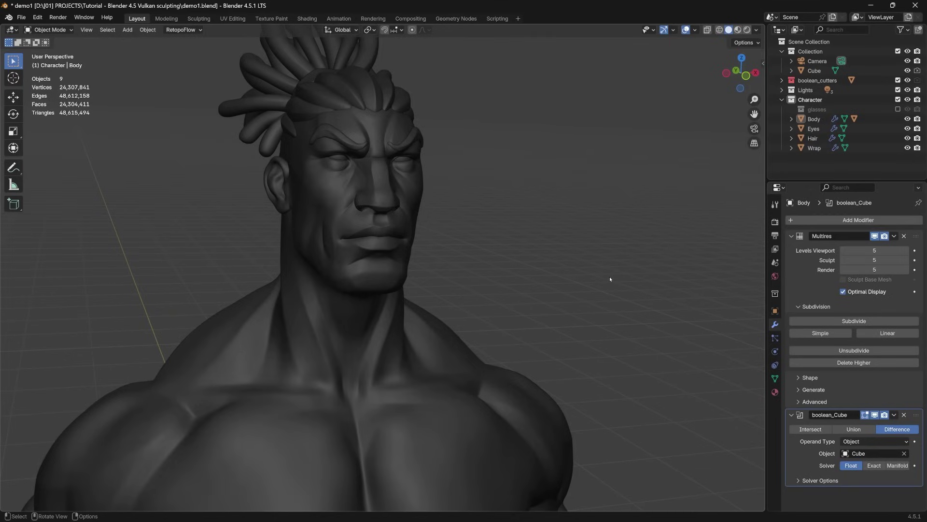
{"action": "scroll", "coordinate": [528, 263], "scroll_direction": "down", "scroll_amount": 3}
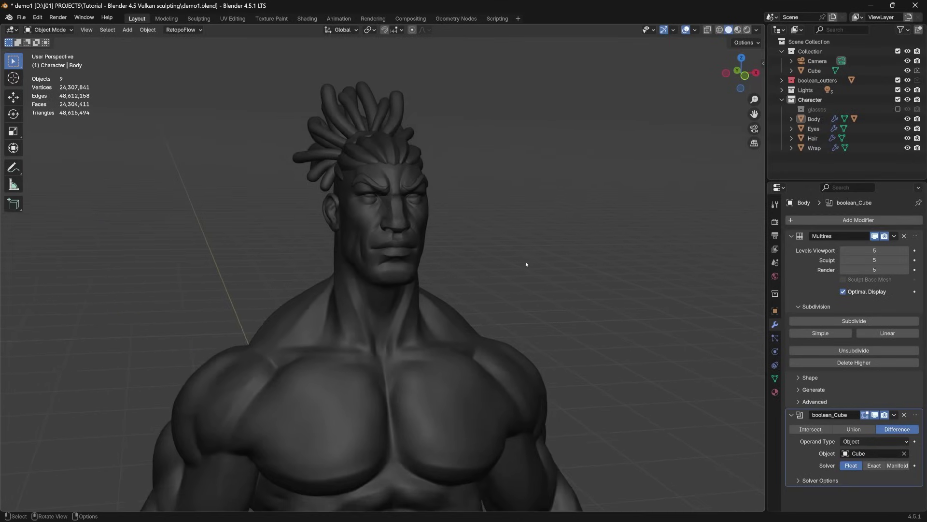
{"action": "key", "text": "KP_4"}
{"action": "key", "text": "KP_4"}
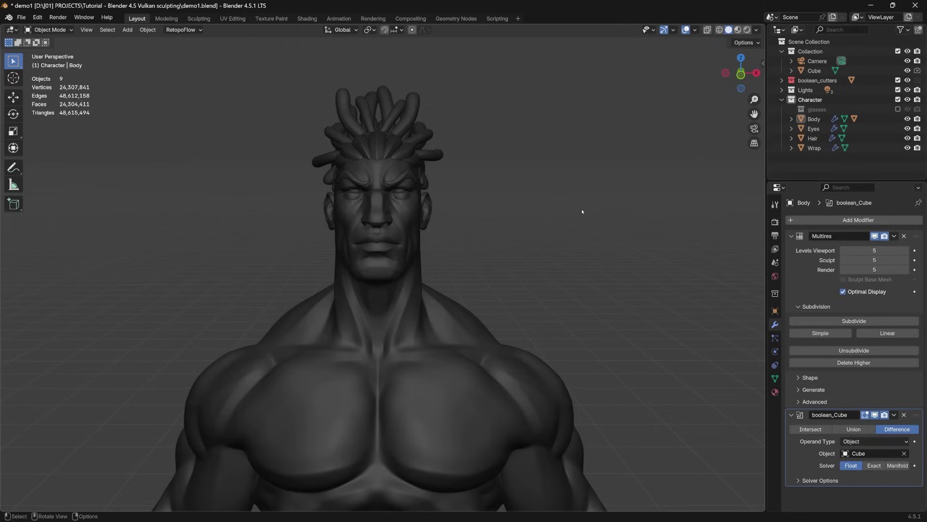
{"action": "middle_click_drag", "start_coordinate": [575, 210], "coordinate": [525, 227]}
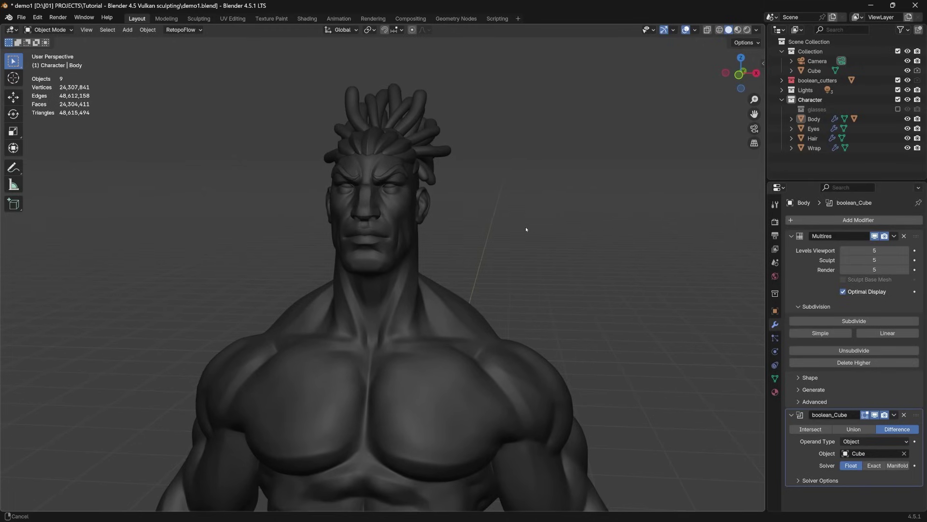
- Select the character's body and switch it to Sculpt Mode
{"action": "left_click", "coordinate": [370, 296]}
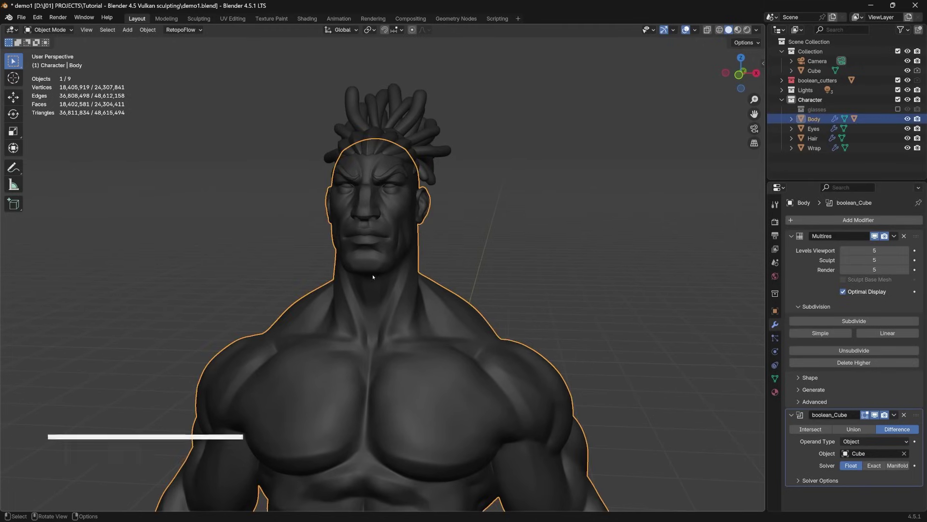
{"action": "key", "text": "ctrl+Tab"}
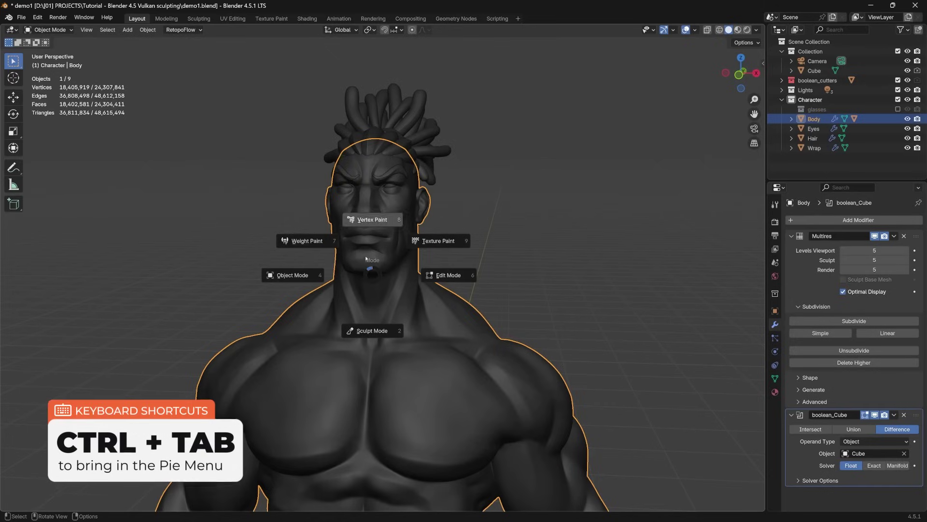
{"action": "key", "text": "Escape"}
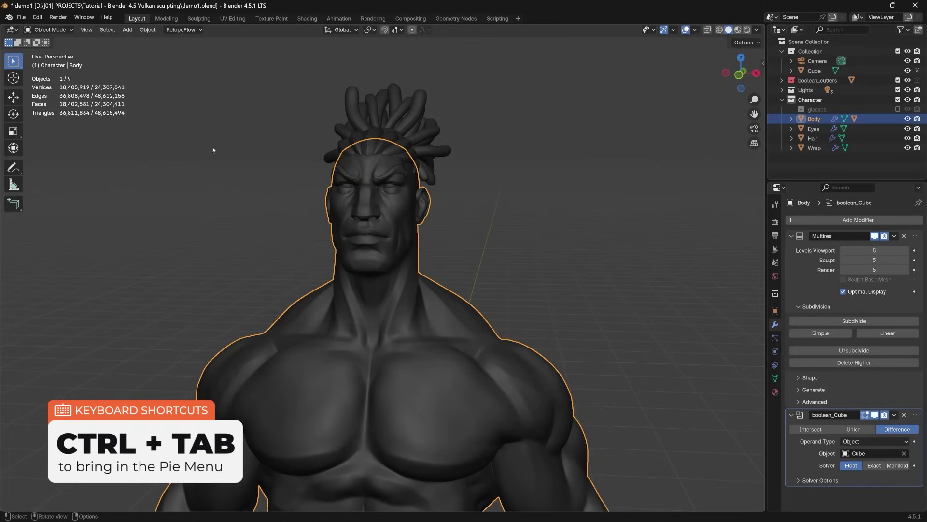
{"action": "left_click", "coordinate": [63, 30]}
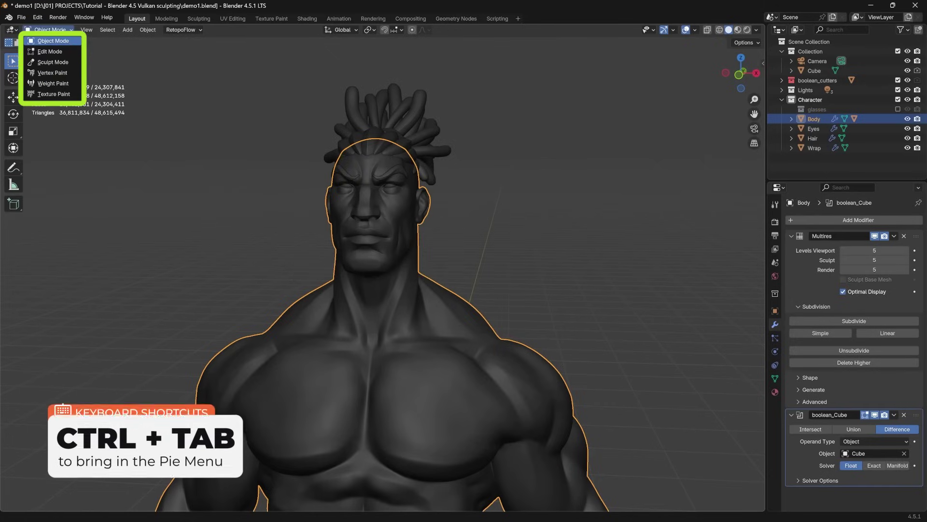
{"action": "left_click", "coordinate": [53, 62]}
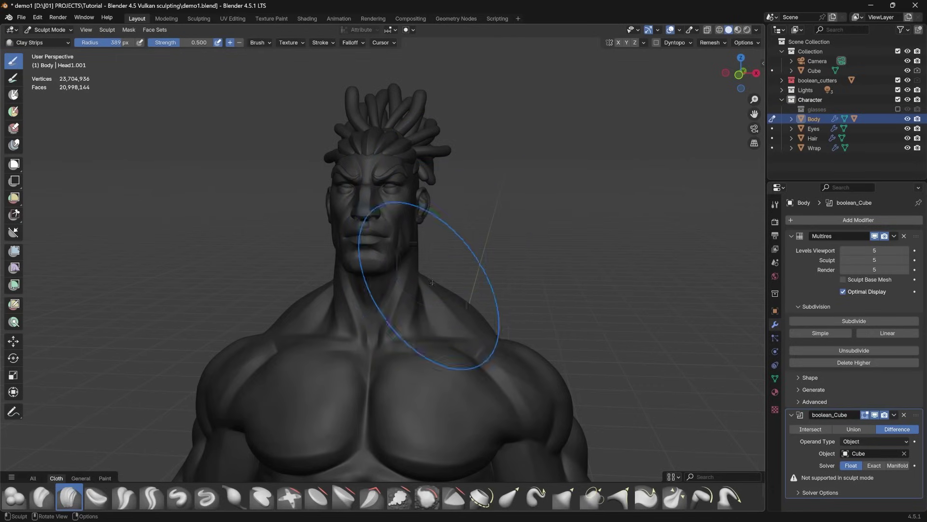
- Try to pull the character's shoulder with the Elastic Grab brush at a 254 px radius, and undo the stroke
{"action": "mouse_move", "coordinate": [393, 335]}
{"action": "middle_mouse_down"}
{"action": "mouse_move", "coordinate": [411, 327]}
{"action": "mouse_move", "coordinate": [383, 341]}
{"action": "middle_mouse_up"}
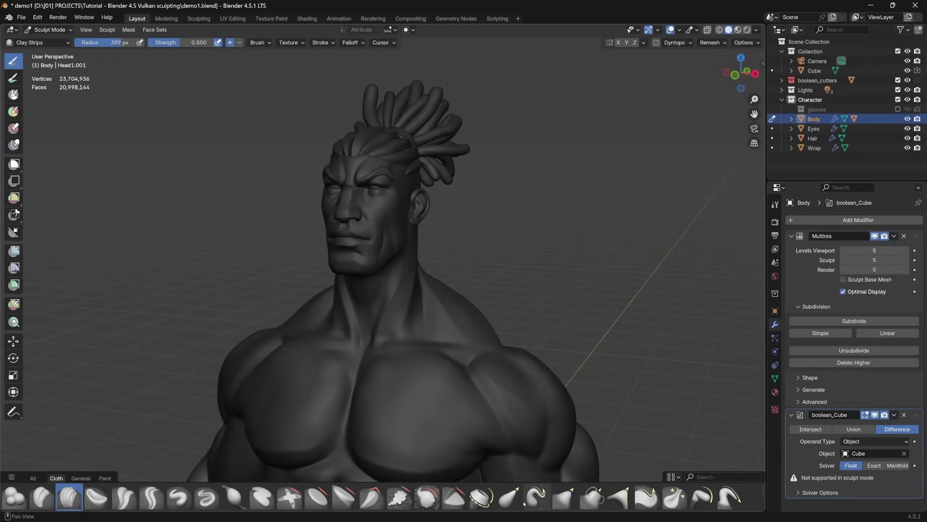
{"action": "left_click", "coordinate": [509, 496]}
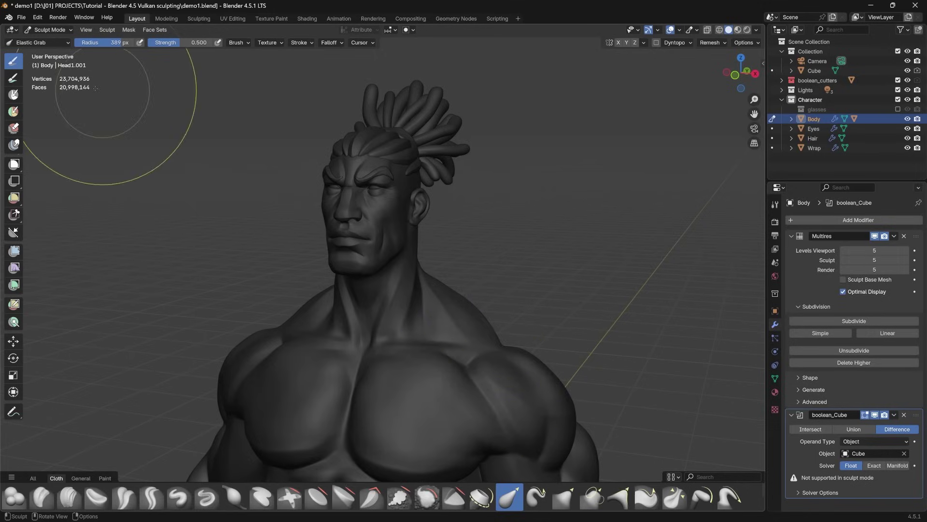
{"action": "key", "text": "f"}
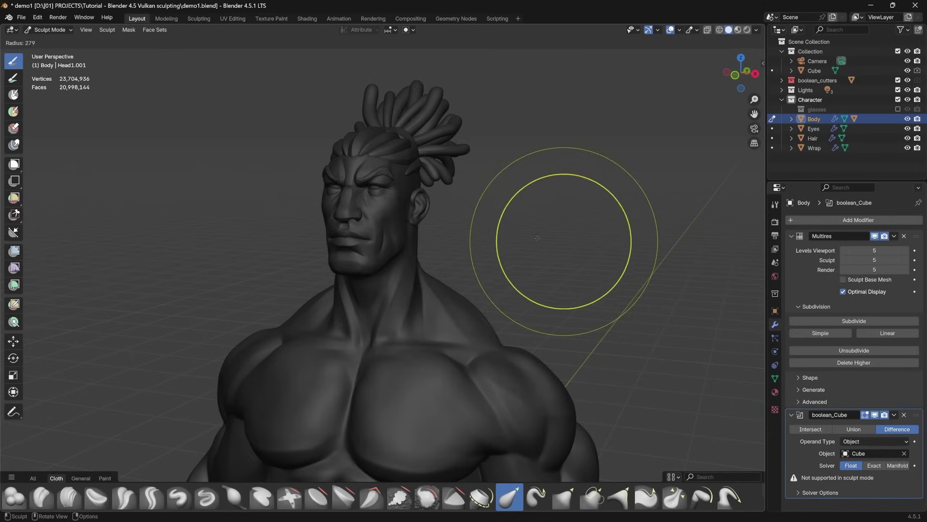
{"action": "left_click", "coordinate": [532, 239]}
{"action": "left_click_drag", "start_coordinate": [476, 313], "coordinate": [473, 312]}
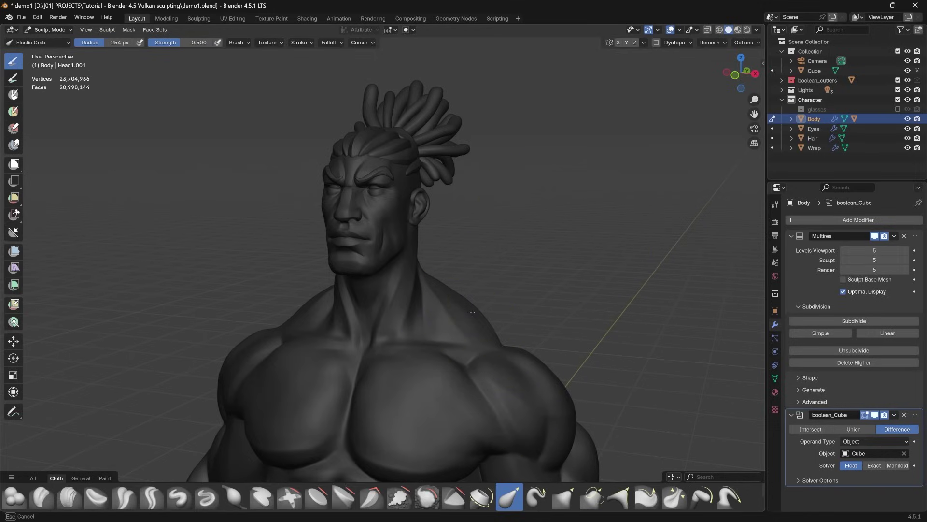
{"action": "key", "text": "ctrl+z"}
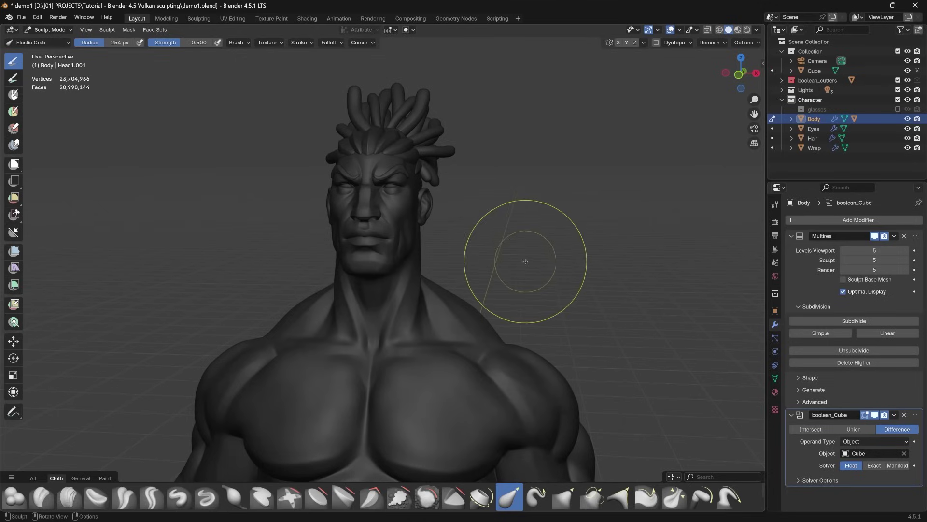
- Turn on X symmetry, try a mirrored Elastic Grab pull on the shoulders, and undo the stroke
{"action": "left_click", "coordinate": [618, 43]}
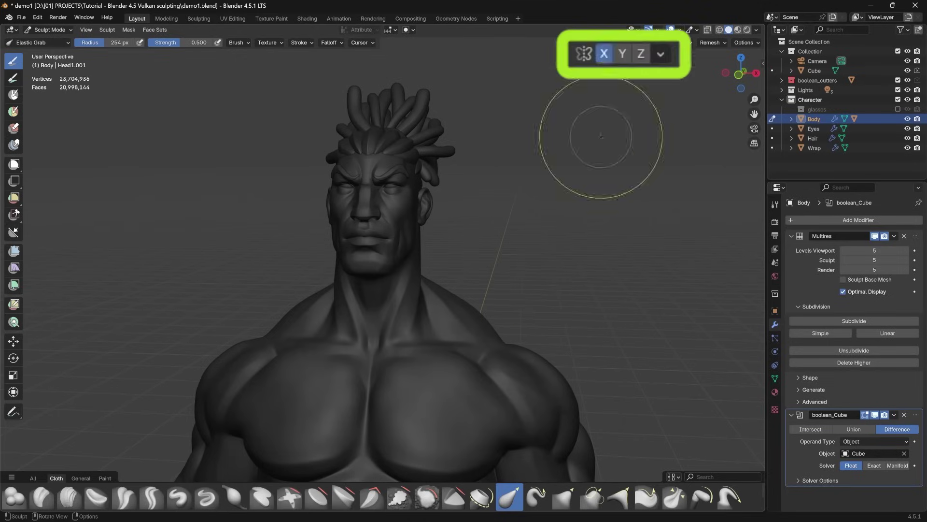
{"action": "mouse_move", "coordinate": [477, 307]}
{"action": "left_mouse_down"}
{"action": "mouse_move", "coordinate": [473, 315]}
{"action": "mouse_move", "coordinate": [482, 234]}
{"action": "left_mouse_up"}
{"action": "key", "text": "ctrl+z"}
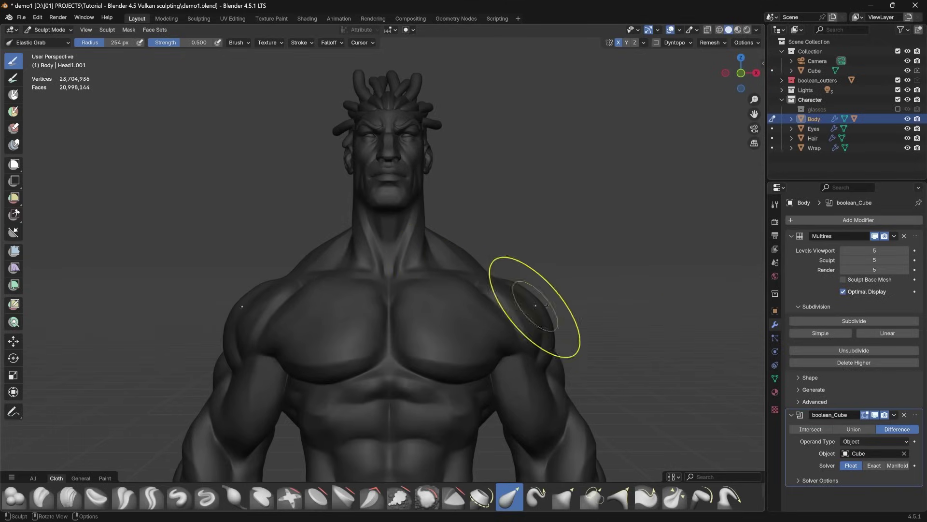
{"action": "middle_click_drag", "start_coordinate": [496, 270], "coordinate": [551, 240]}
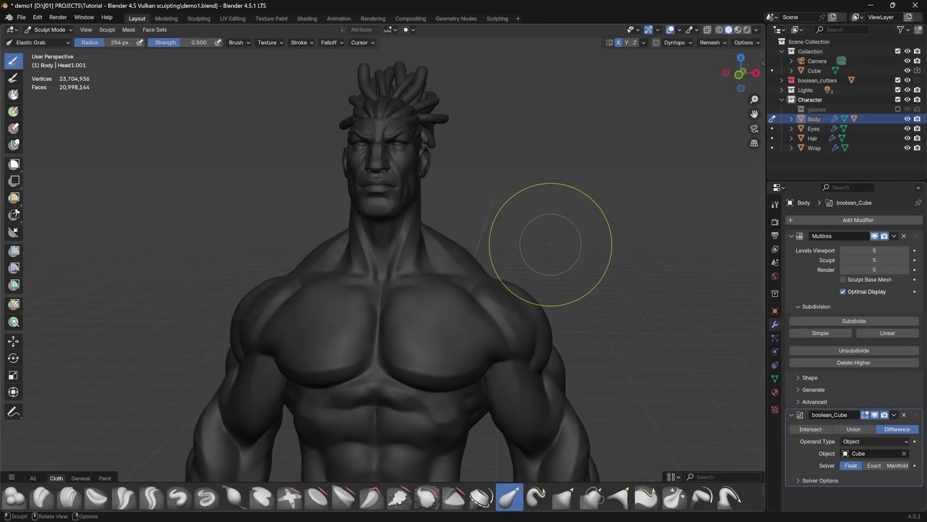
- Build up mirrored strokes across the chest muscles with the Clay Strips brush at a 119 px radius
{"action": "left_click", "coordinate": [69, 496]}
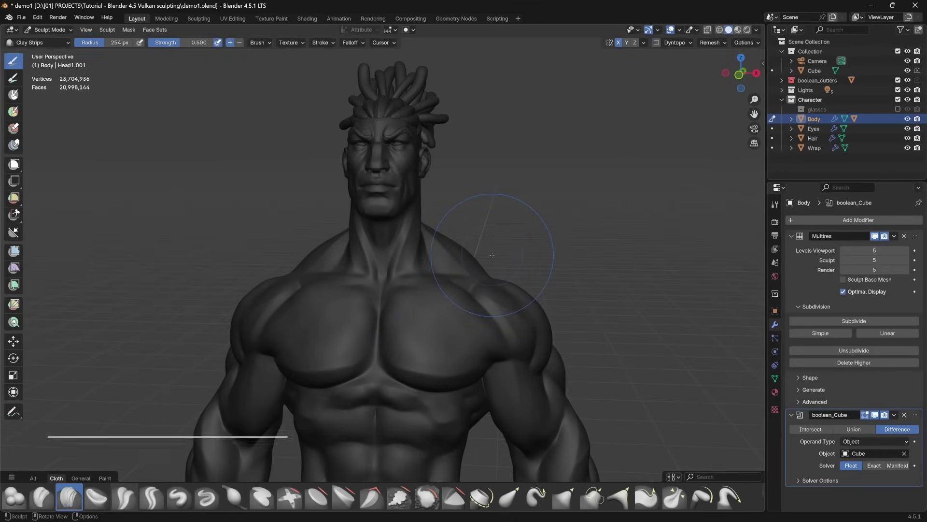
{"action": "key", "text": "f"}
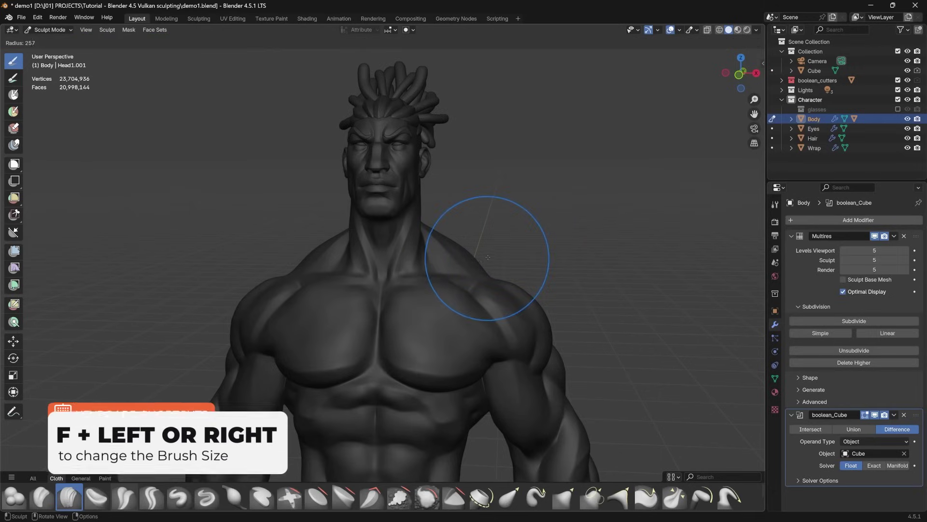
{"action": "left_click", "coordinate": [460, 253]}
{"action": "middle_click_drag", "start_coordinate": [461, 254], "coordinate": [394, 321]}
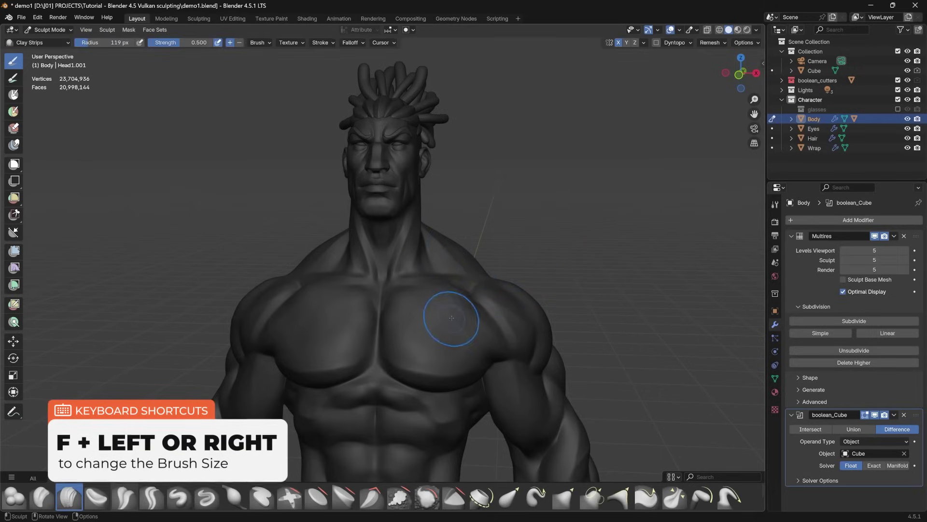
{"action": "scroll", "coordinate": [393, 320], "scroll_direction": "up", "scroll_amount": 8}
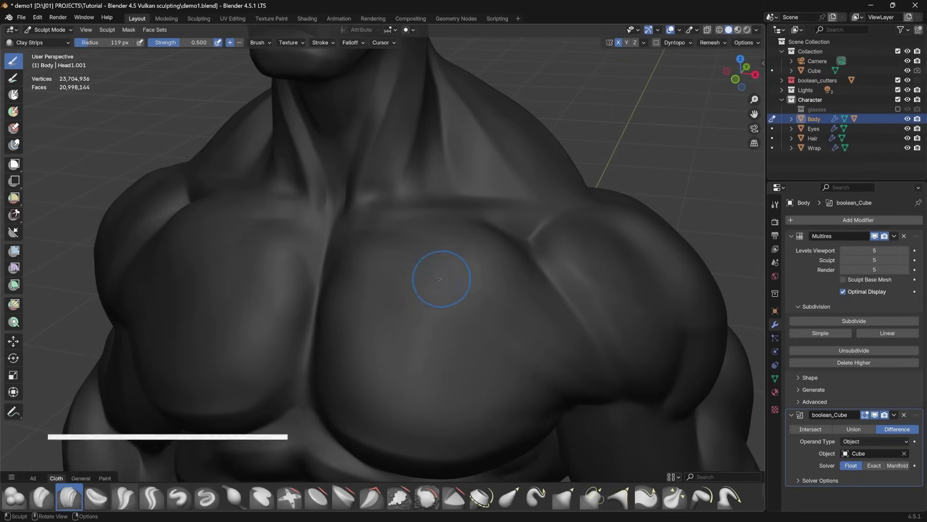
{"action": "left_click_drag", "start_coordinate": [358, 244], "coordinate": [395, 286]}
{"action": "mouse_move", "coordinate": [382, 250]}
{"action": "left_mouse_down"}
{"action": "mouse_move", "coordinate": [405, 263]}
{"action": "mouse_move", "coordinate": [372, 295]}
{"action": "mouse_move", "coordinate": [396, 347]}
{"action": "mouse_move", "coordinate": [382, 370]}
{"action": "mouse_move", "coordinate": [411, 372]}
{"action": "left_mouse_up"}
{"action": "left_click_drag", "start_coordinate": [478, 306], "coordinate": [463, 251]}
{"action": "mouse_move", "coordinate": [464, 251]}
{"action": "middle_mouse_down"}
{"action": "mouse_move", "coordinate": [513, 269]}
{"action": "mouse_move", "coordinate": [407, 314]}
{"action": "middle_mouse_up"}
{"action": "mouse_move", "coordinate": [405, 328]}
{"action": "left_mouse_down"}
{"action": "mouse_move", "coordinate": [338, 338]}
{"action": "mouse_move", "coordinate": [391, 356]}
{"action": "mouse_move", "coordinate": [464, 314]}
{"action": "mouse_move", "coordinate": [411, 297]}
{"action": "left_mouse_up"}
{"action": "mouse_move", "coordinate": [410, 297]}
{"action": "middle_mouse_down"}
{"action": "mouse_move", "coordinate": [486, 306]}
{"action": "mouse_move", "coordinate": [466, 306]}
{"action": "mouse_move", "coordinate": [455, 292]}
{"action": "middle_mouse_up"}
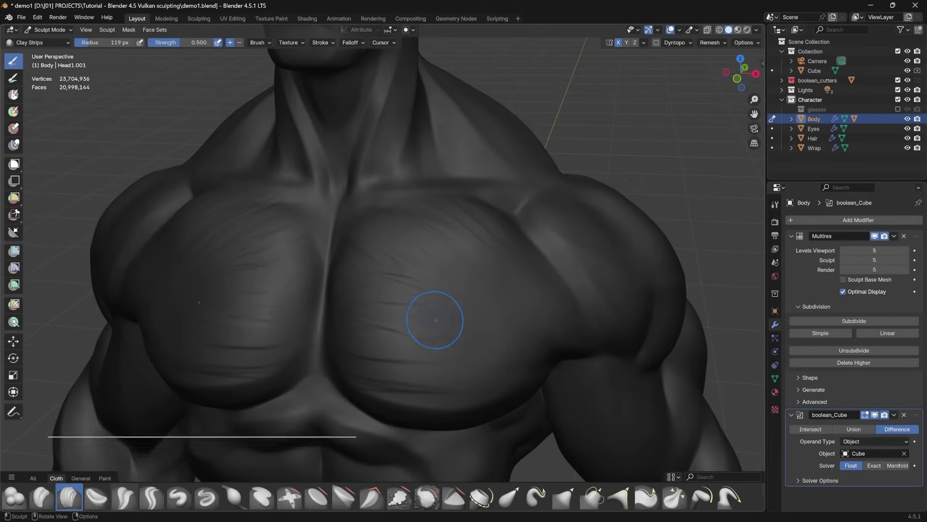
- Smooth the Clay Strips strokes on the chest muscles
{"action": "mouse_move", "coordinate": [433, 273]}
{"action": "left_mouse_down", "text": "shift"}
{"action": "mouse_move", "coordinate": [409, 286]}
{"action": "mouse_move", "coordinate": [372, 252]}
{"action": "left_mouse_up", "text": "shift"}
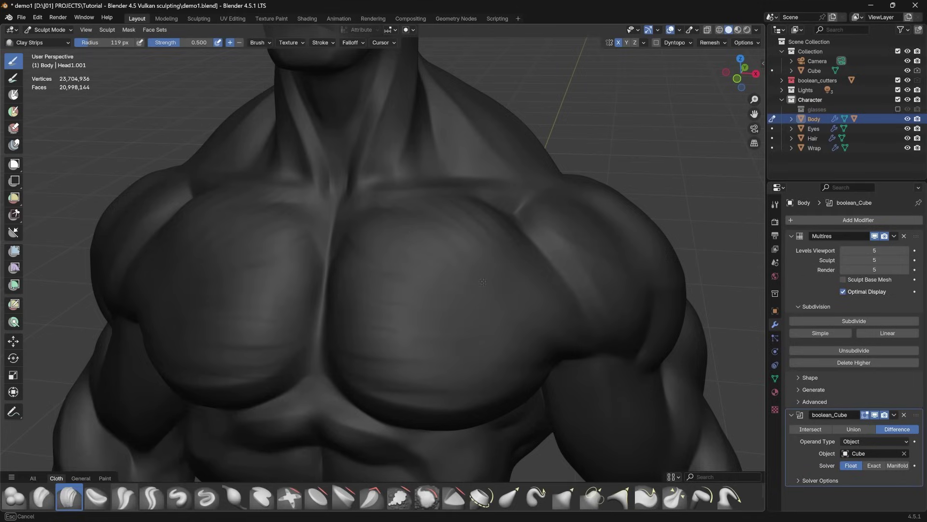
{"action": "scroll", "coordinate": [537, 318], "scroll_direction": "down", "scroll_amount": 5}
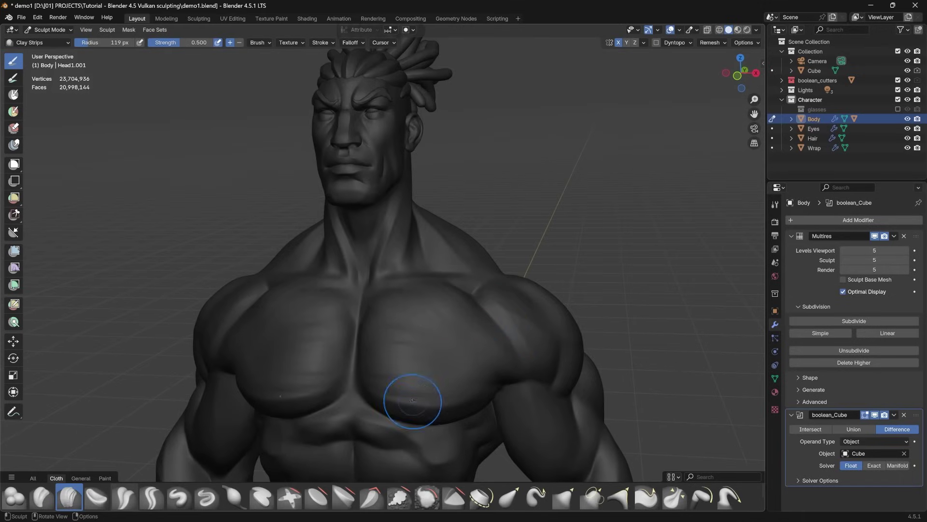
{"action": "middle_click_drag", "start_coordinate": [474, 371], "coordinate": [473, 372], "text": "shift"}
- Select the Crease Sharp brush and try a curved, mirrored crease down the chest muscles
{"action": "left_click", "coordinate": [149, 497]}
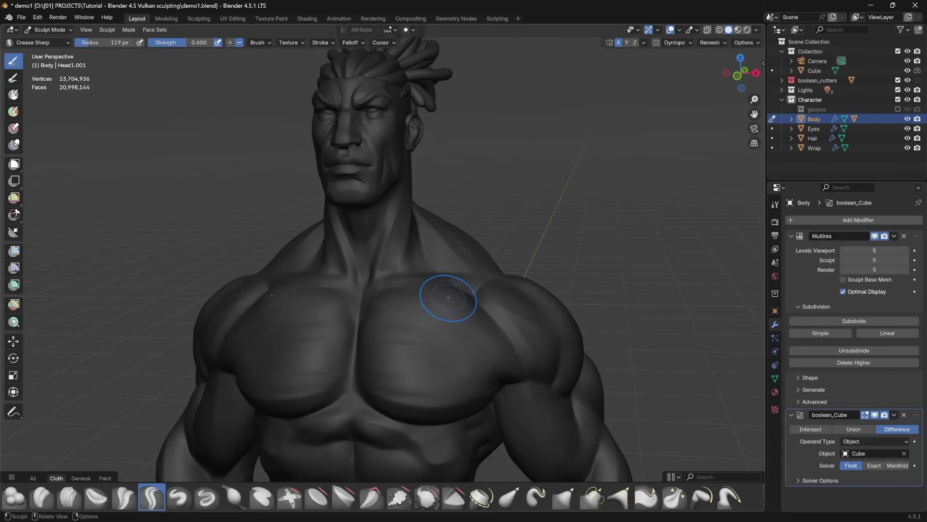
{"action": "left_click_drag", "start_coordinate": [409, 334], "coordinate": [411, 369]}
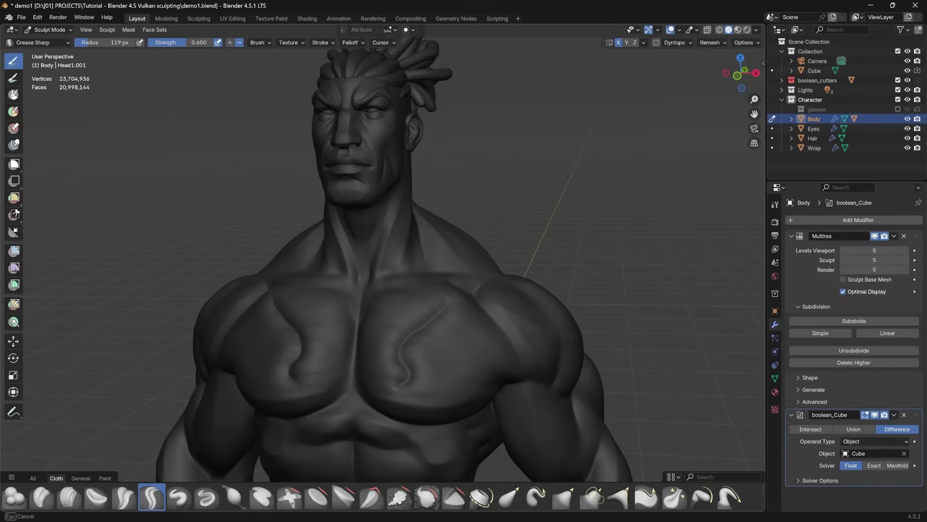
{"action": "key", "text": "Escape"}
- Sharpen the cheekbones and cheek folds with inverted Crease Sharp strokes at a 183 px radius
{"action": "scroll", "coordinate": [446, 297], "scroll_direction": "up", "scroll_amount": 5}
{"action": "middle_click_drag", "start_coordinate": [430, 249], "coordinate": [477, 202]}
{"action": "key", "text": "f"}
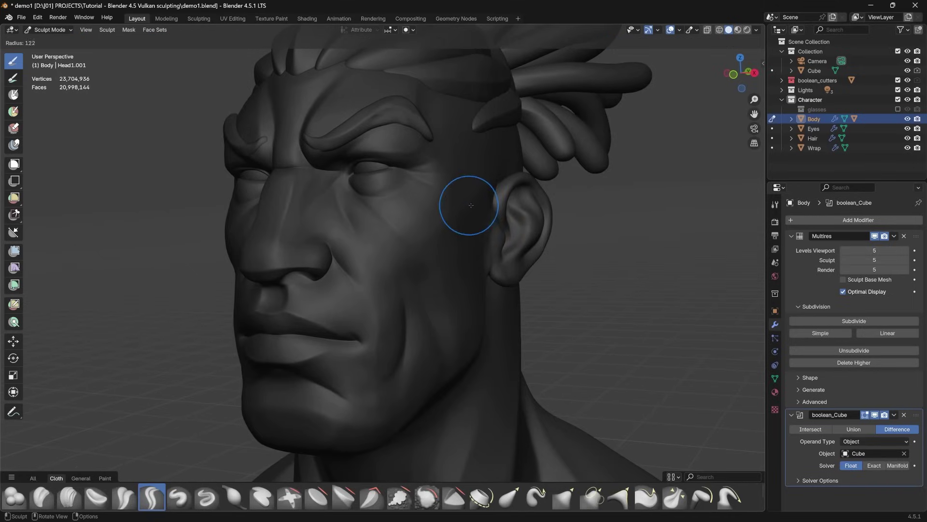
{"action": "left_click", "coordinate": [512, 204]}
{"action": "left_click_drag", "start_coordinate": [478, 197], "coordinate": [477, 196], "text": "ctrl"}
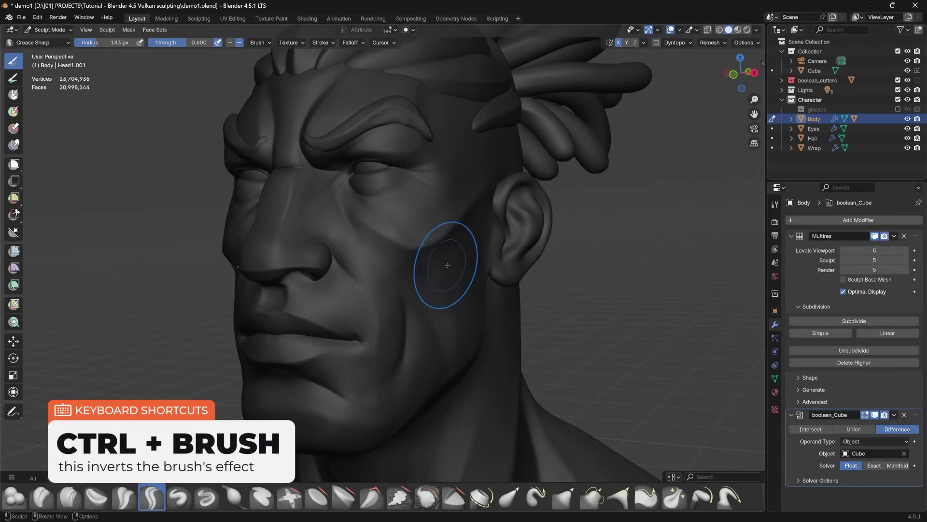
{"action": "middle_click_drag", "start_coordinate": [472, 248], "coordinate": [459, 228]}
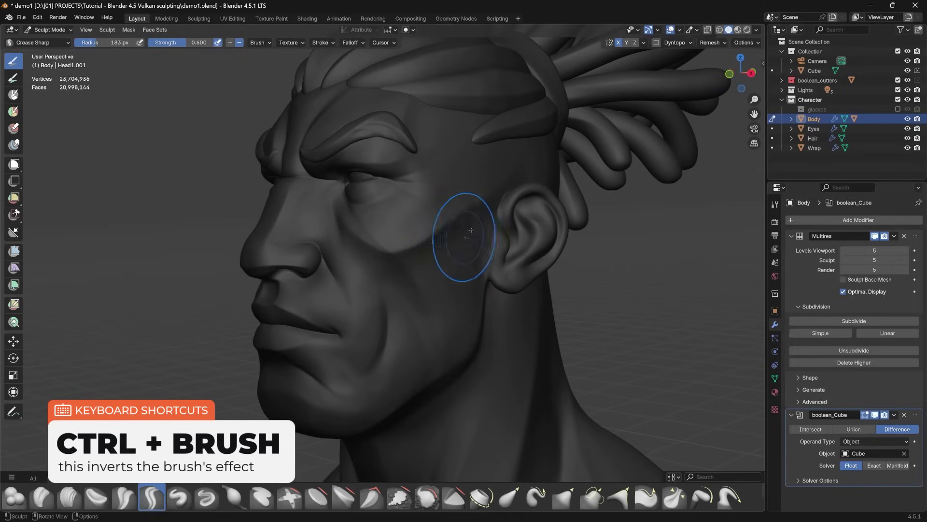
{"action": "mouse_move", "coordinate": [468, 229]}
{"action": "left_mouse_down", "text": "ctrl"}
{"action": "mouse_move", "coordinate": [435, 280]}
{"action": "mouse_move", "coordinate": [414, 341]}
{"action": "mouse_move", "coordinate": [418, 305]}
{"action": "left_mouse_up", "text": "ctrl"}
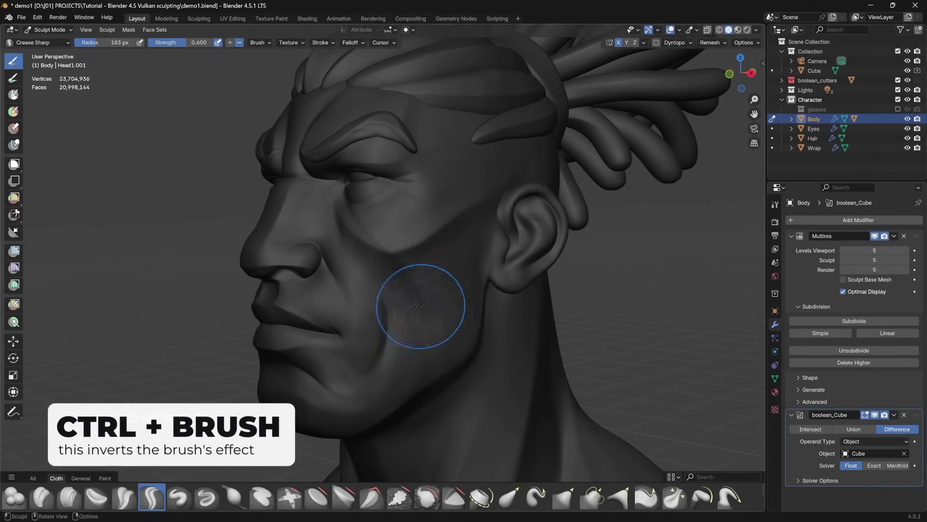
{"action": "left_click_drag", "start_coordinate": [356, 240], "coordinate": [428, 349], "text": "ctrl"}
- Reduce the Crease Sharp radius to 85 px and refine the creases around the inner eyes and down the cheeks
{"action": "key", "text": "f"}
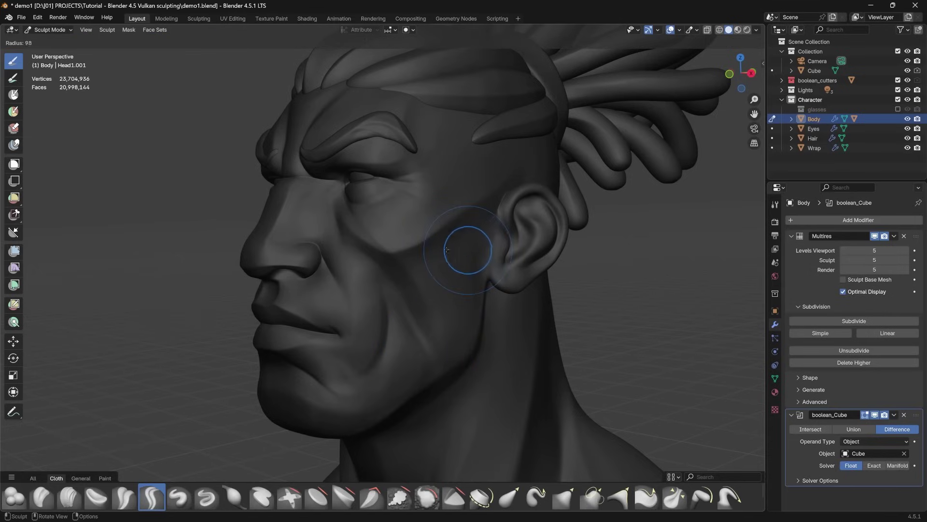
{"action": "left_click", "coordinate": [445, 249]}
{"action": "mouse_move", "coordinate": [425, 238]}
{"action": "middle_mouse_down"}
{"action": "mouse_move", "coordinate": [408, 211]}
{"action": "mouse_move", "coordinate": [386, 212]}
{"action": "middle_mouse_up"}
{"action": "scroll", "coordinate": [430, 192], "scroll_direction": "up", "scroll_amount": 3}
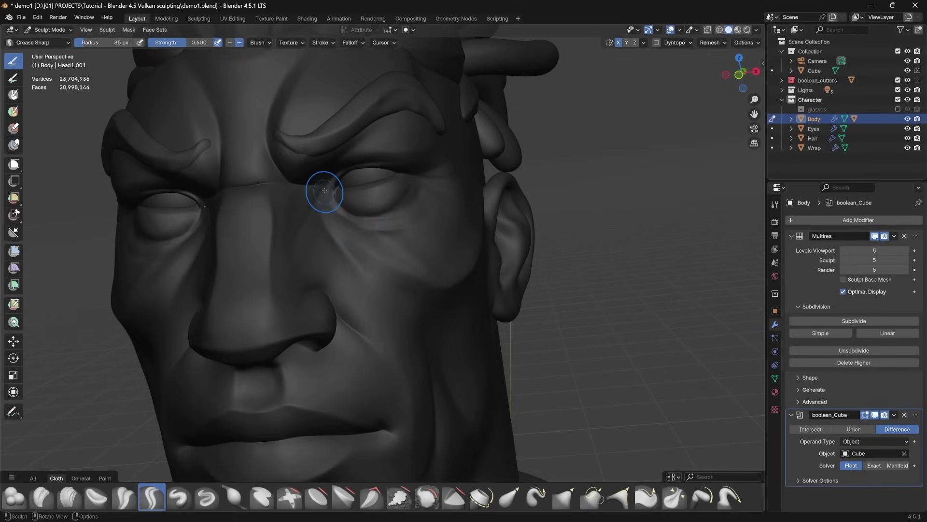
{"action": "mouse_move", "coordinate": [387, 213]}
{"action": "middle_mouse_down"}
{"action": "mouse_move", "coordinate": [425, 223]}
{"action": "mouse_move", "coordinate": [368, 240]}
{"action": "middle_mouse_up"}
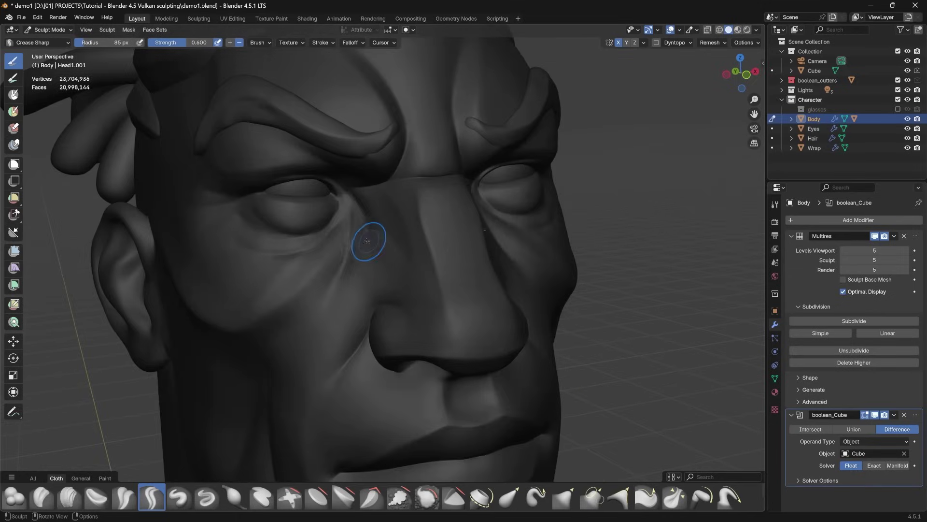
{"action": "scroll", "coordinate": [428, 259], "scroll_direction": "down", "scroll_amount": 3}
{"action": "middle_click_drag", "start_coordinate": [428, 259], "coordinate": [355, 257]}
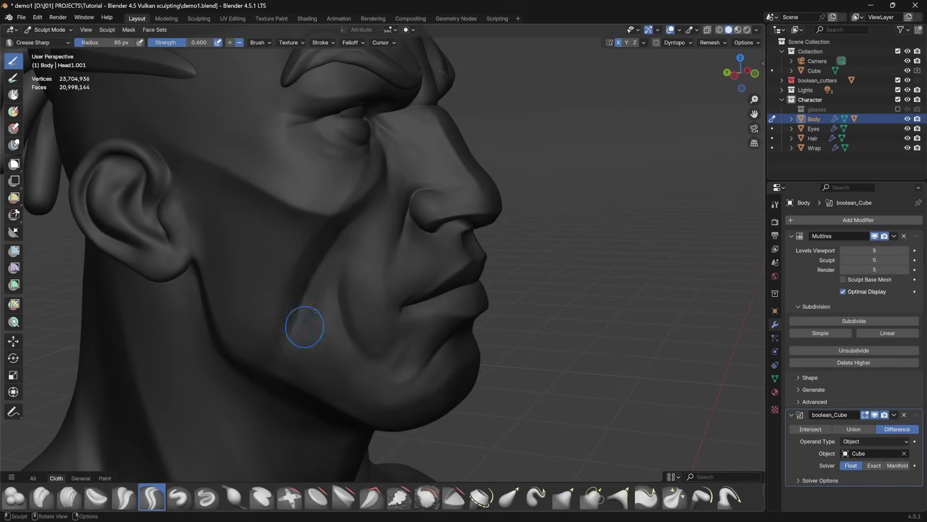
{"action": "mouse_move", "coordinate": [366, 369]}
{"action": "middle_mouse_down"}
{"action": "mouse_move", "coordinate": [473, 289]}
{"action": "mouse_move", "coordinate": [441, 375]}
{"action": "mouse_move", "coordinate": [508, 327]}
{"action": "mouse_move", "coordinate": [454, 289]}
{"action": "mouse_move", "coordinate": [478, 312]}
{"action": "mouse_move", "coordinate": [429, 242]}
{"action": "middle_mouse_up"}
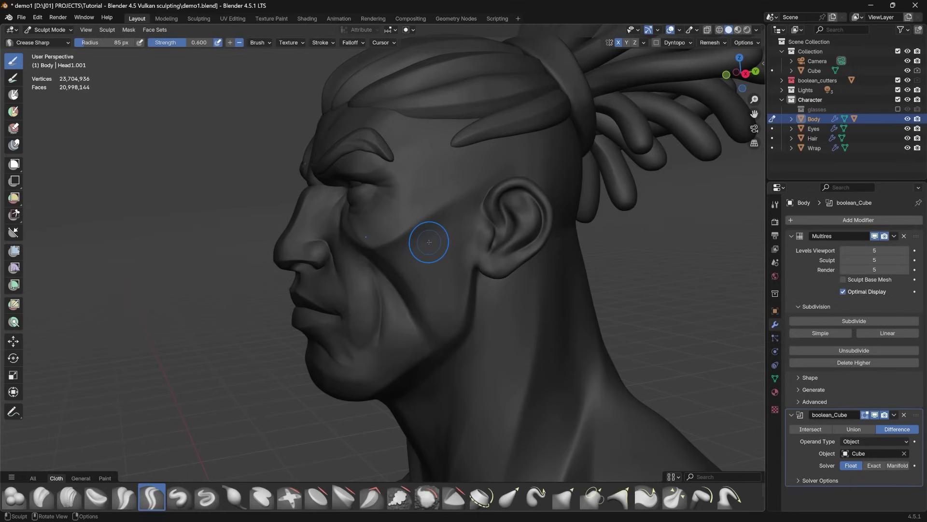
- Tighten the cheekbone, cheek fold and jaw edges with the Pinch/Magnify brush at a 191 px radius
{"action": "left_click", "coordinate": [674, 497]}
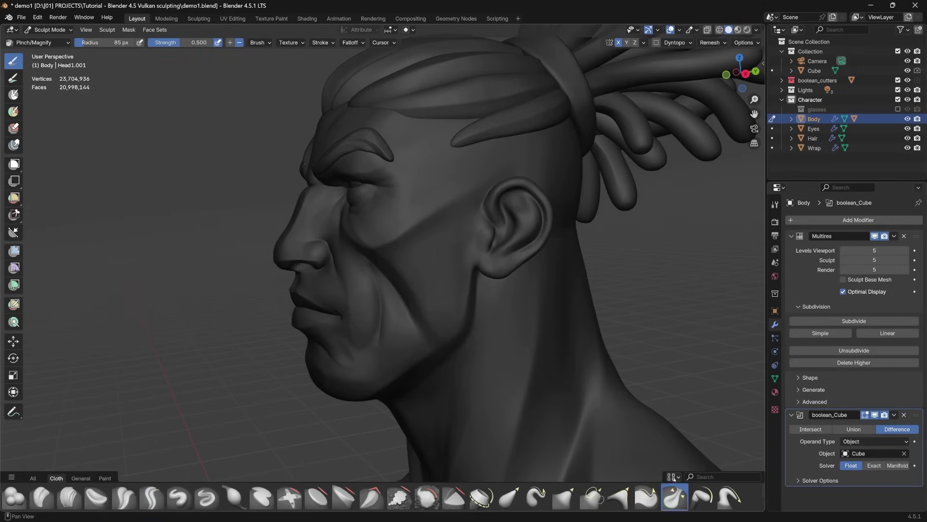
{"action": "scroll", "coordinate": [429, 231], "scroll_direction": "up", "scroll_amount": 2}
{"action": "key", "text": "f"}
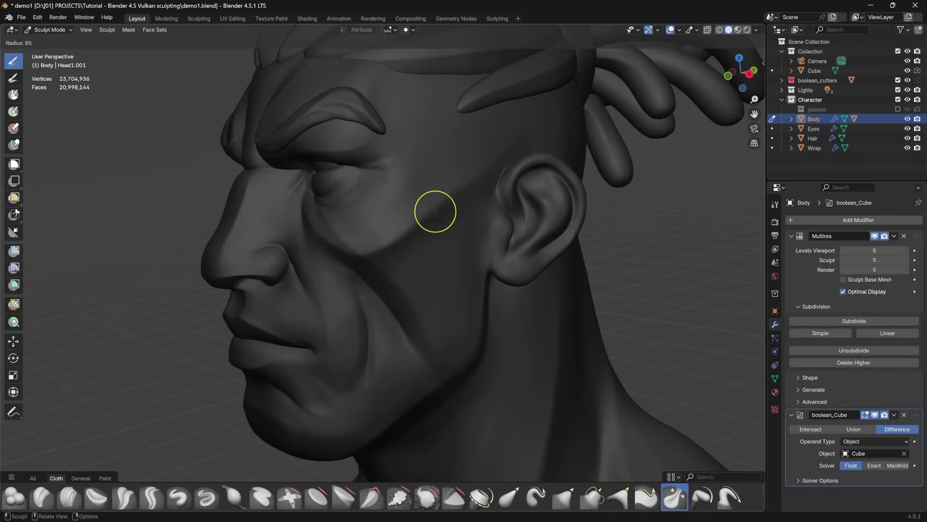
{"action": "left_click", "coordinate": [483, 186]}
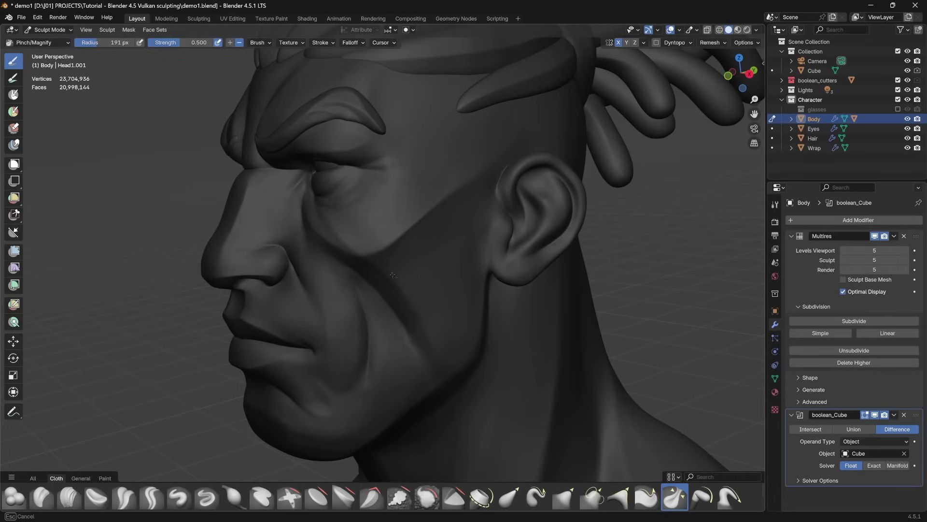
{"action": "left_click_drag", "start_coordinate": [489, 263], "coordinate": [491, 310]}
{"action": "middle_click_drag", "start_coordinate": [490, 310], "coordinate": [444, 316]}
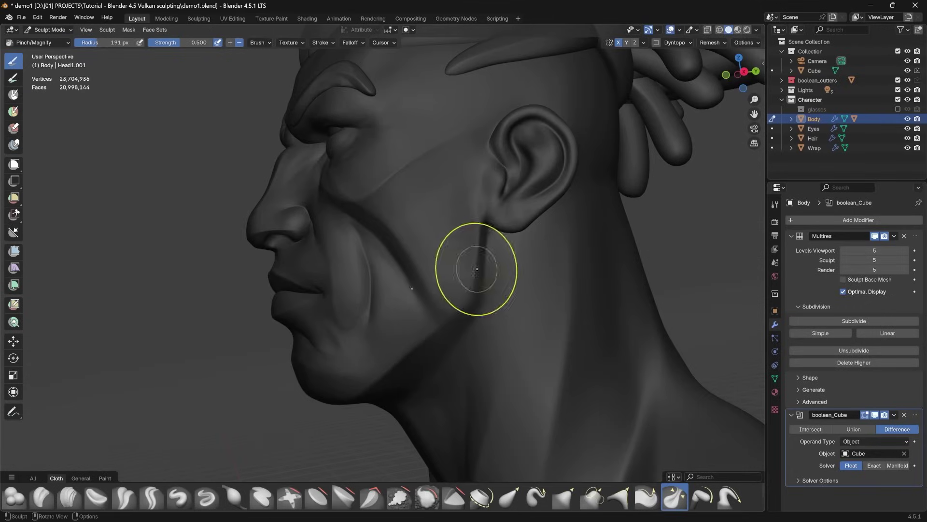
{"action": "middle_click_drag", "start_coordinate": [476, 279], "coordinate": [459, 373]}
{"action": "mouse_move", "coordinate": [362, 341]}
{"action": "middle_mouse_down"}
{"action": "mouse_move", "coordinate": [318, 369]}
{"action": "mouse_move", "coordinate": [455, 259]}
{"action": "middle_mouse_up"}
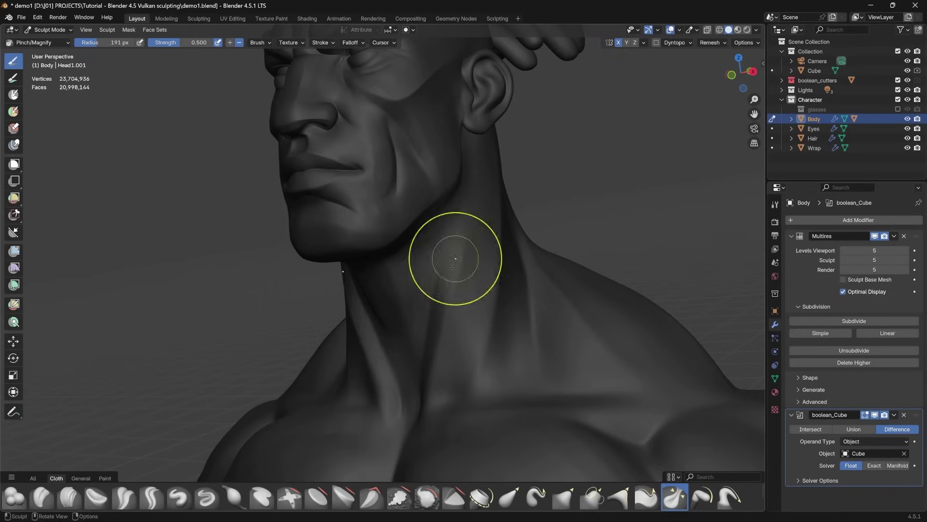
{"action": "mouse_move", "coordinate": [456, 404]}
{"action": "middle_mouse_down"}
{"action": "mouse_move", "coordinate": [493, 321]}
{"action": "mouse_move", "coordinate": [506, 338]}
{"action": "mouse_move", "coordinate": [369, 377]}
{"action": "mouse_move", "coordinate": [426, 343]}
{"action": "mouse_move", "coordinate": [521, 342]}
{"action": "mouse_move", "coordinate": [507, 352]}
{"action": "mouse_move", "coordinate": [480, 346]}
{"action": "mouse_move", "coordinate": [545, 338]}
{"action": "mouse_move", "coordinate": [387, 213]}
{"action": "middle_mouse_up"}
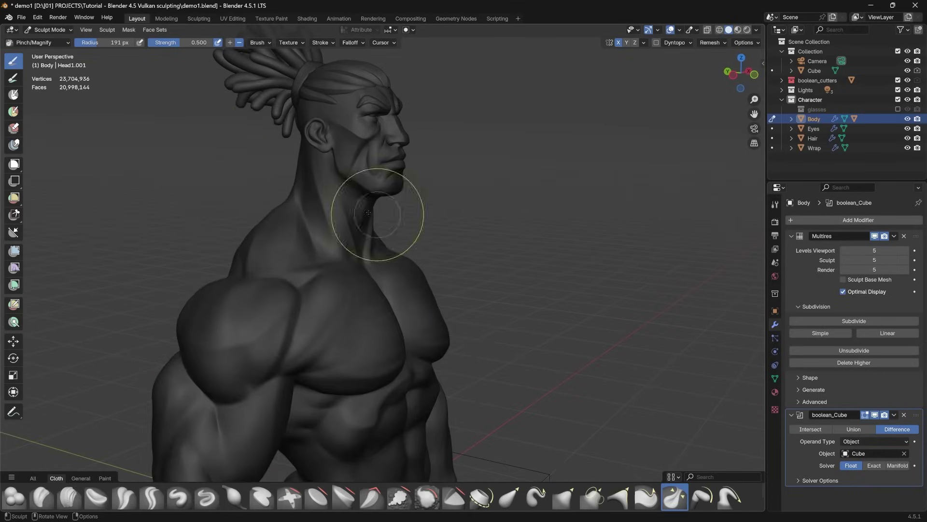
{"action": "mouse_move", "coordinate": [107, 100]}
{"action": "middle_mouse_down"}
{"action": "mouse_move", "coordinate": [480, 284]}
{"action": "mouse_move", "coordinate": [569, 315]}
{"action": "mouse_move", "coordinate": [393, 383]}
{"action": "mouse_move", "coordinate": [516, 218]}
{"action": "middle_mouse_up"}
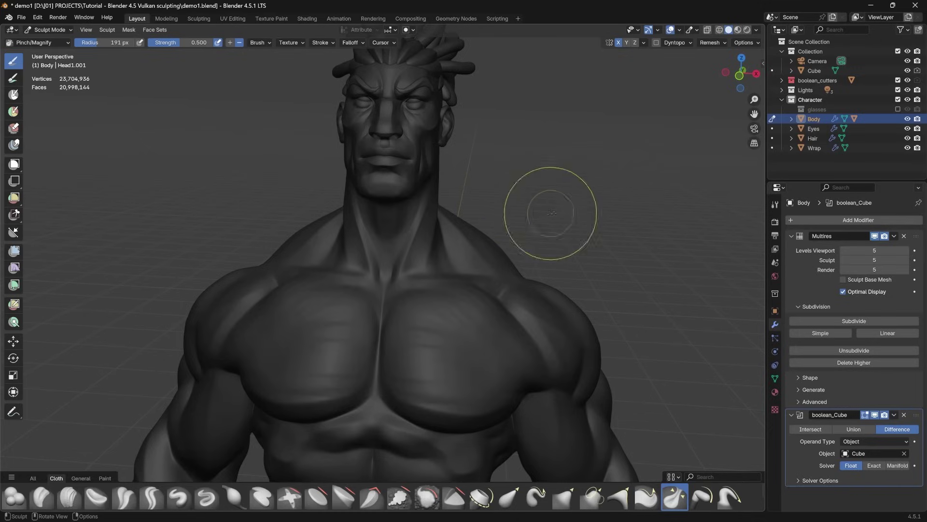
{"action": "scroll", "coordinate": [491, 227], "scroll_direction": "down", "scroll_amount": 3}
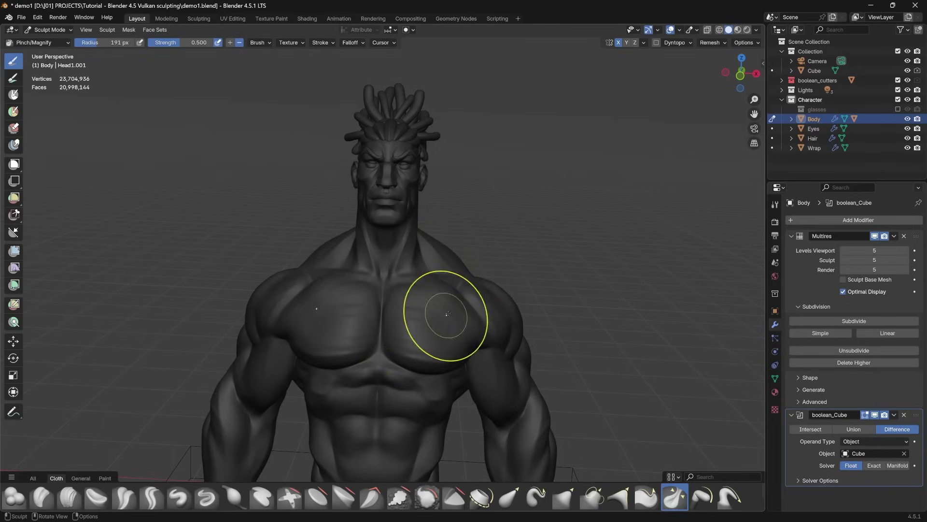
{"action": "middle_click_drag", "start_coordinate": [493, 311], "coordinate": [427, 303]}
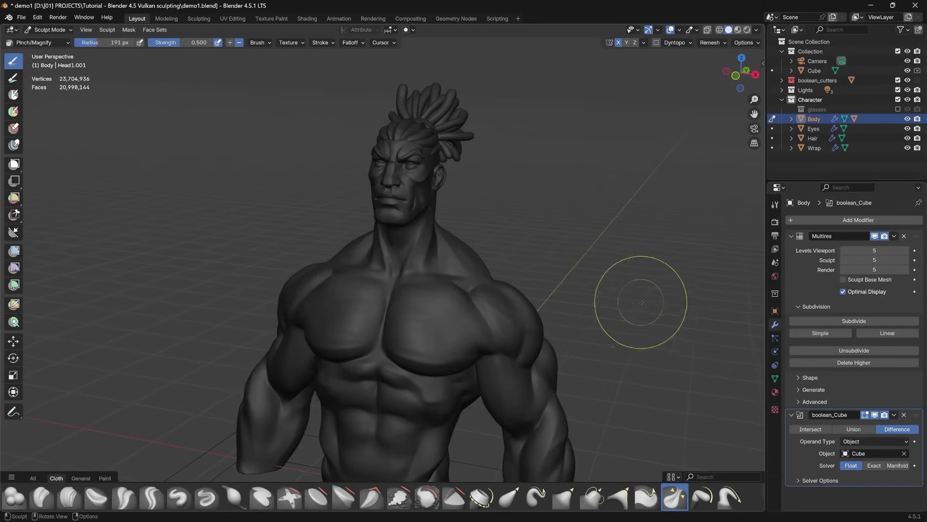
- Set the body's Multires sculpt level to 1 and choose the Grab brush with a 309 px radius
{"action": "left_click", "coordinate": [874, 260]}
{"action": "type", "text": "1"}
{"action": "key", "text": "Return"}
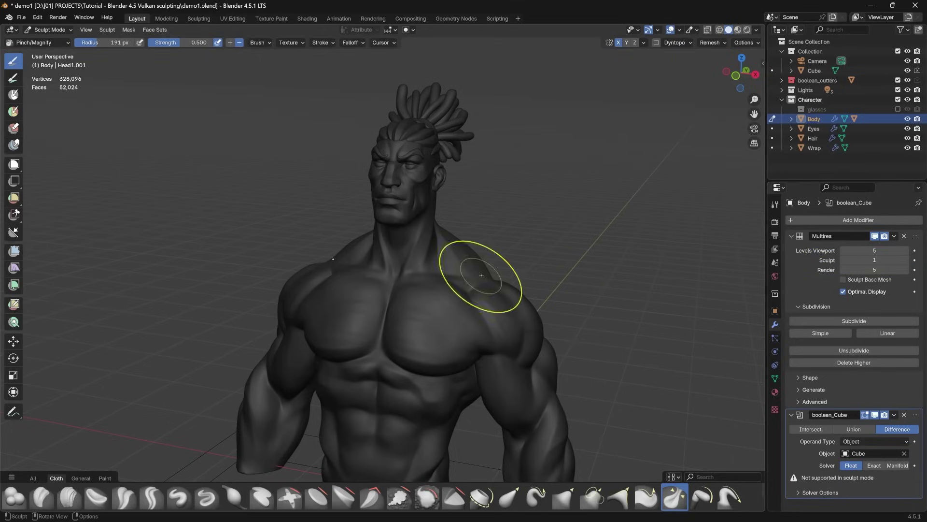
{"action": "left_click", "coordinate": [564, 498]}
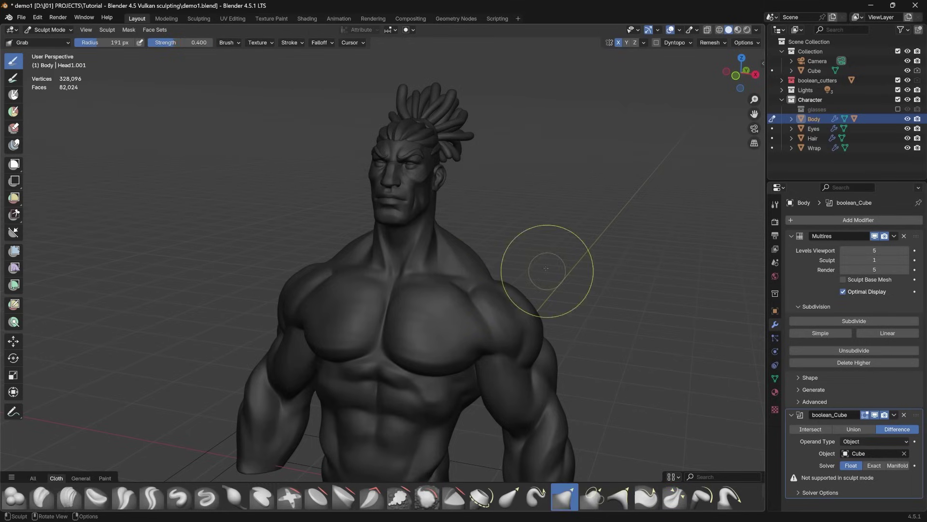
{"action": "key", "text": "f"}
{"action": "left_click", "coordinate": [540, 225]}
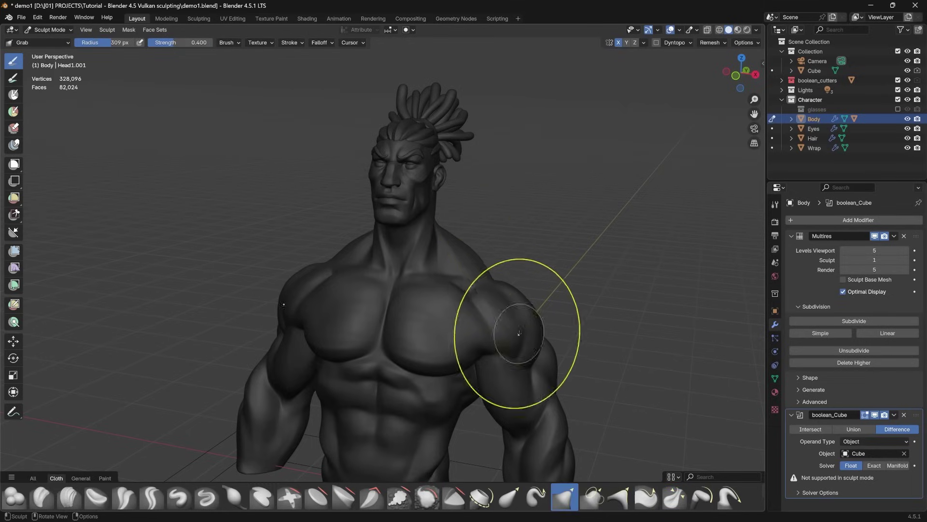
- Nudge the shoulder slope and outer chest with small mirrored Grab strokes from the front
{"action": "middle_click_drag", "start_coordinate": [520, 322], "coordinate": [531, 326]}
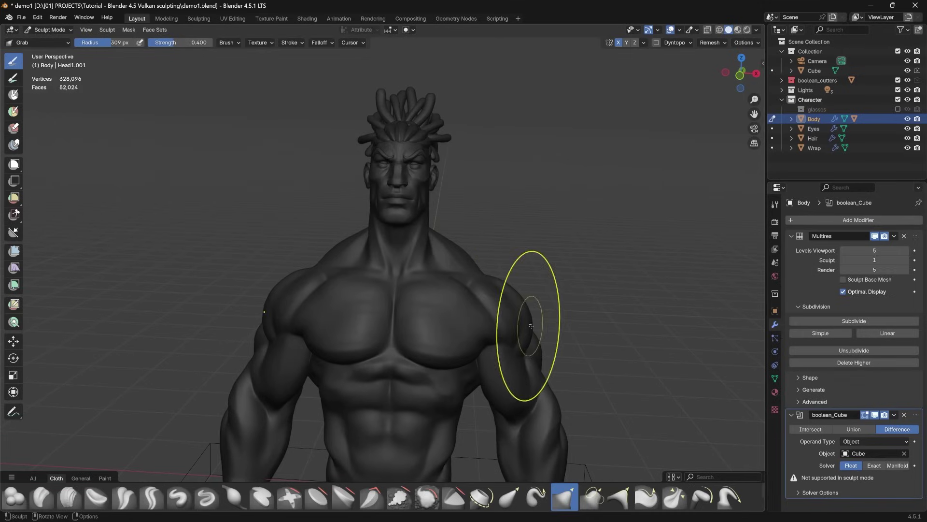
{"action": "left_click_drag", "start_coordinate": [456, 261], "coordinate": [463, 255]}
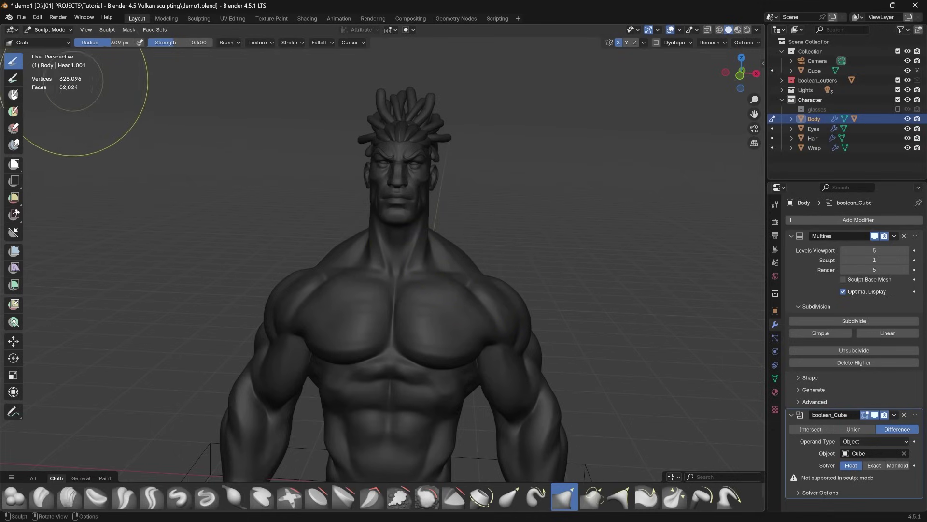
{"action": "left_click_drag", "start_coordinate": [472, 347], "coordinate": [478, 346]}
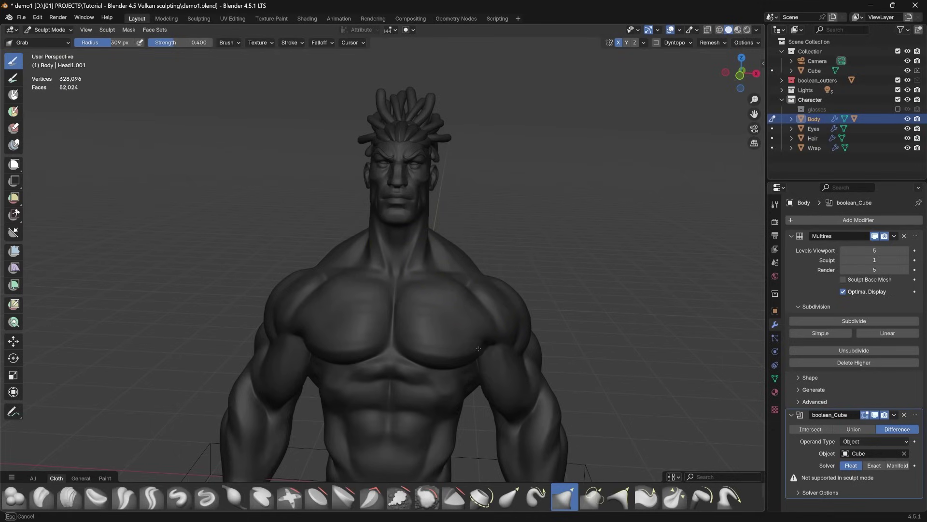
{"action": "left_click_drag", "start_coordinate": [478, 346], "coordinate": [480, 345]}
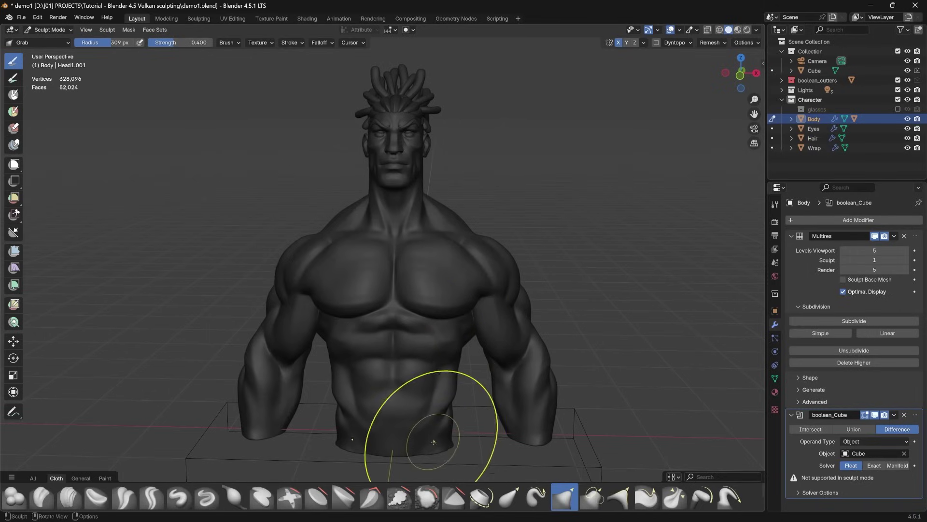
- Adjust the front of the neck in profile with a short Grab stroke and check the upper body from the front
{"action": "middle_click_drag", "start_coordinate": [526, 341], "coordinate": [369, 208]}
{"action": "left_click_drag", "start_coordinate": [366, 210], "coordinate": [372, 222]}
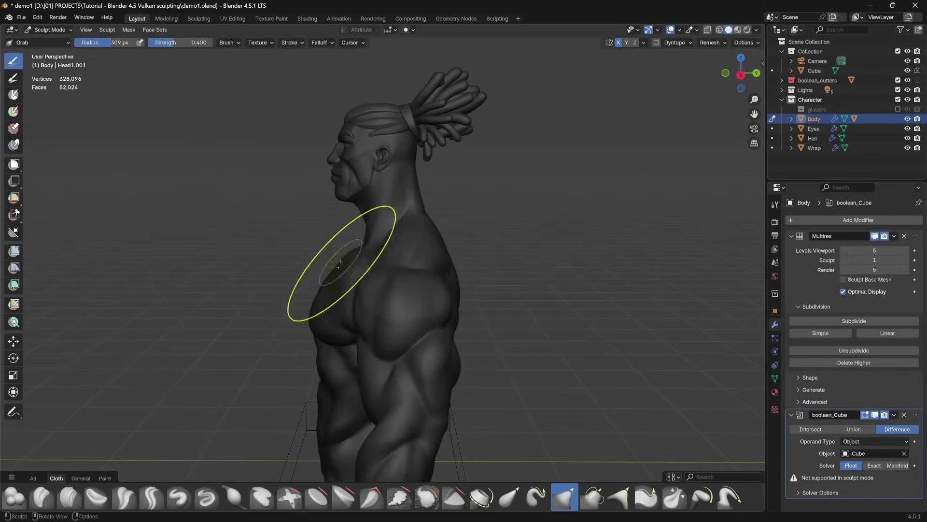
{"action": "middle_click_drag", "start_coordinate": [310, 290], "coordinate": [327, 250]}
{"action": "middle_click_drag", "start_coordinate": [414, 285], "coordinate": [509, 228]}
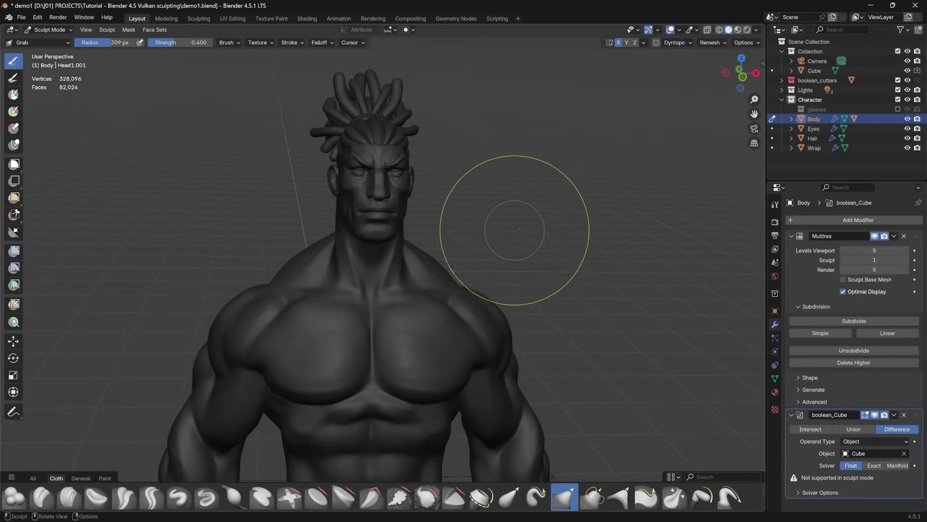
{"action": "scroll", "coordinate": [564, 212], "scroll_direction": "up", "scroll_amount": 1}
{"action": "scroll", "coordinate": [528, 223], "scroll_direction": "down", "scroll_amount": 3}
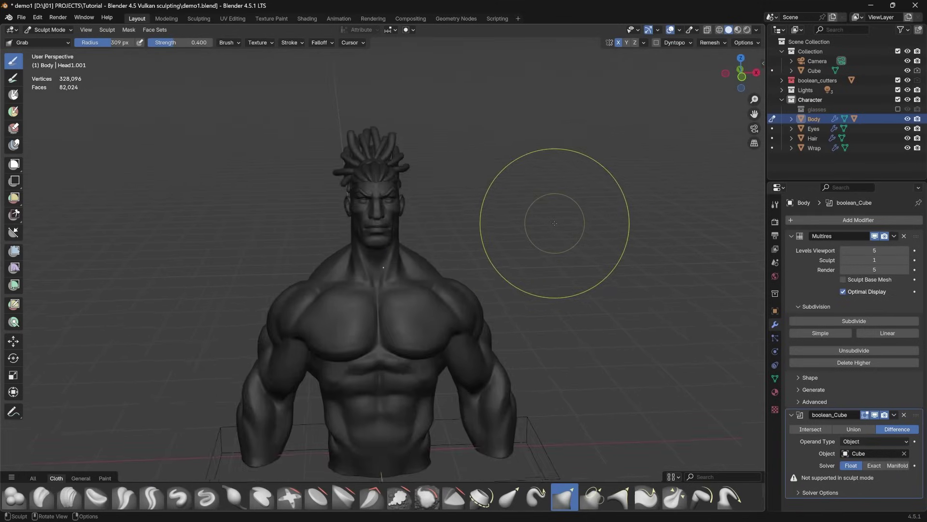
{"action": "scroll", "coordinate": [528, 224], "scroll_direction": "up", "scroll_amount": 3}
- Set the body's Multires sculpt level to 5
{"action": "left_click_drag", "start_coordinate": [880, 260], "coordinate": [881, 260]}
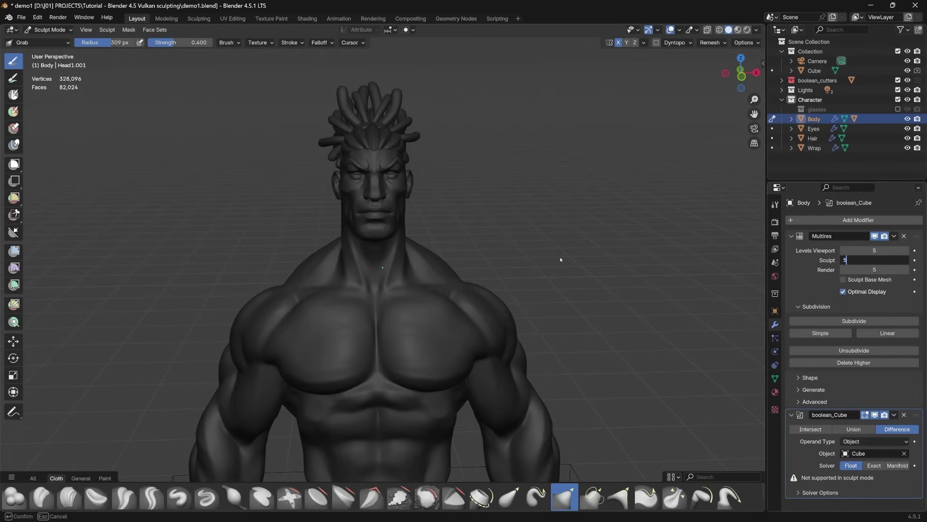
{"action": "type", "text": "5"}
{"action": "key", "text": "Return"}
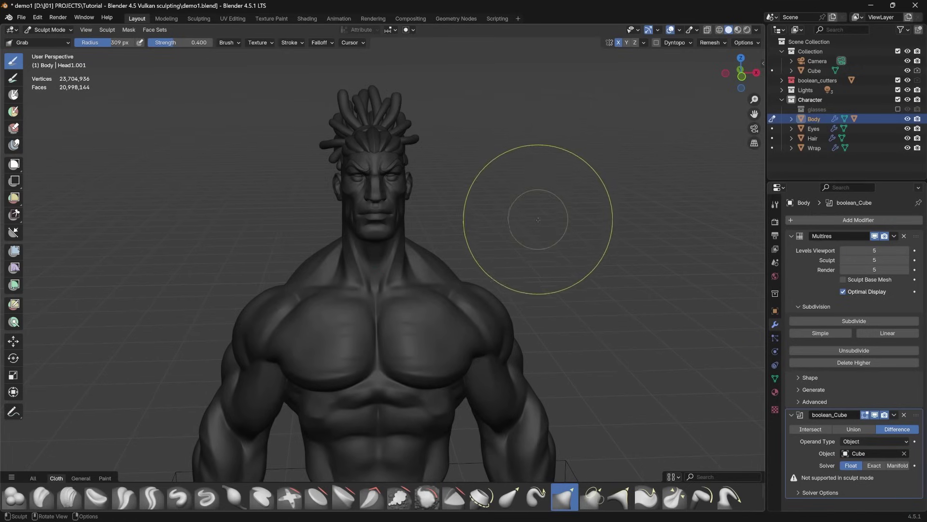
{"action": "mouse_move", "coordinate": [536, 232]}
{"action": "middle_mouse_down"}
{"action": "mouse_move", "coordinate": [567, 202]}
{"action": "mouse_move", "coordinate": [555, 199]}
{"action": "mouse_move", "coordinate": [570, 215]}
{"action": "middle_mouse_up"}
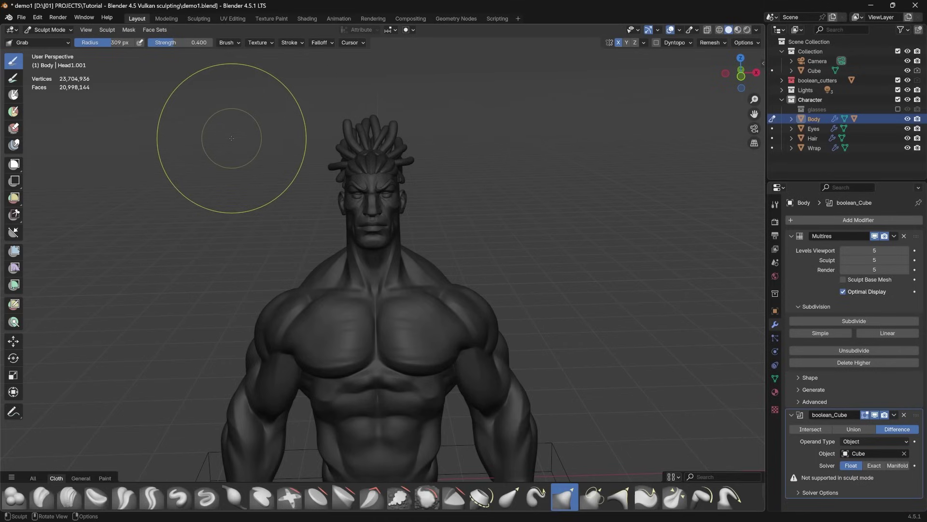
- Switch to Object Mode, select the Hair object and frame it in a three-quarter view
{"action": "left_click", "coordinate": [50, 30]}
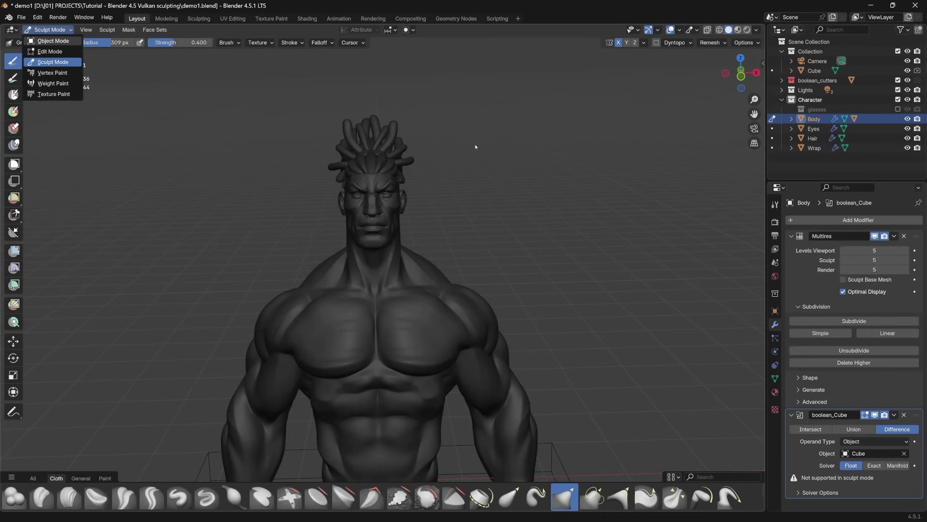
{"action": "key", "text": "Return"}
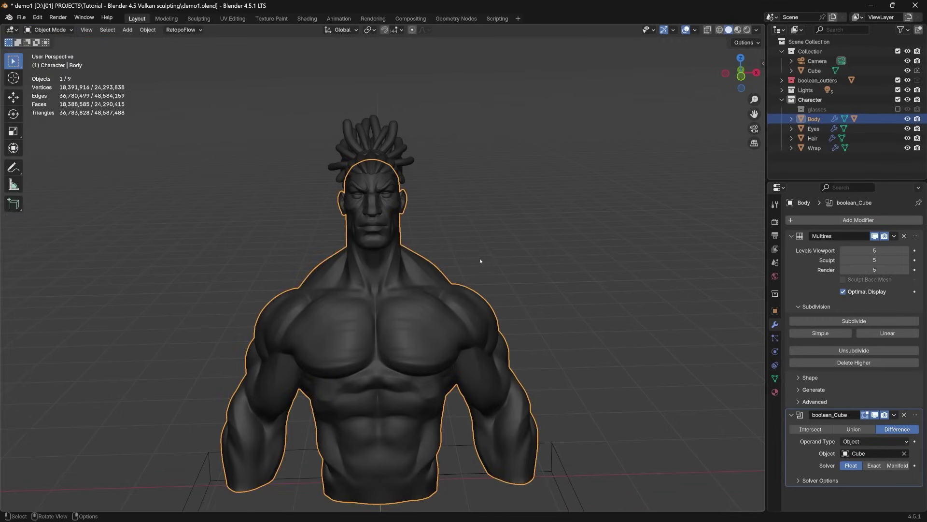
{"action": "middle_click_drag", "start_coordinate": [480, 234], "coordinate": [470, 236]}
{"action": "left_click", "coordinate": [395, 150]}
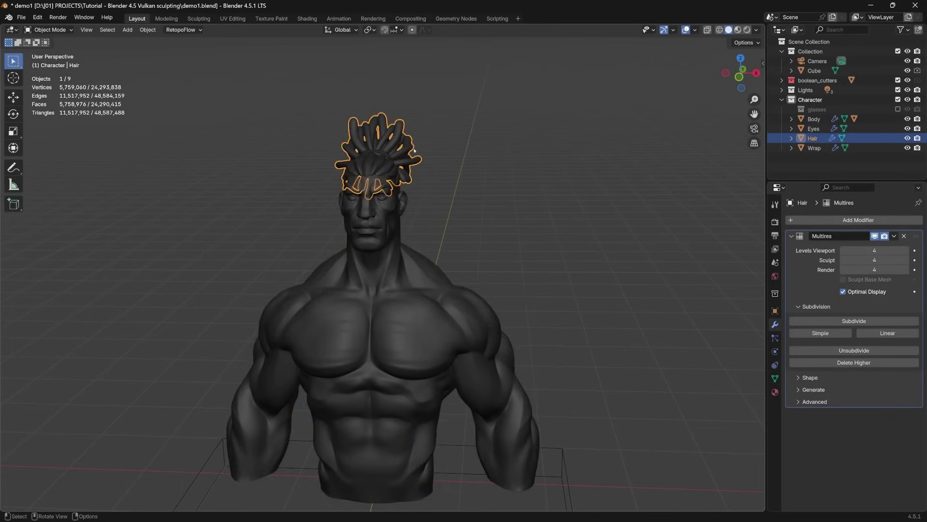
{"action": "key", "text": "KP_Decimal"}
{"action": "mouse_move", "coordinate": [419, 214]}
{"action": "middle_mouse_down"}
{"action": "mouse_move", "coordinate": [361, 231]}
{"action": "mouse_move", "coordinate": [417, 203]}
{"action": "middle_mouse_up"}
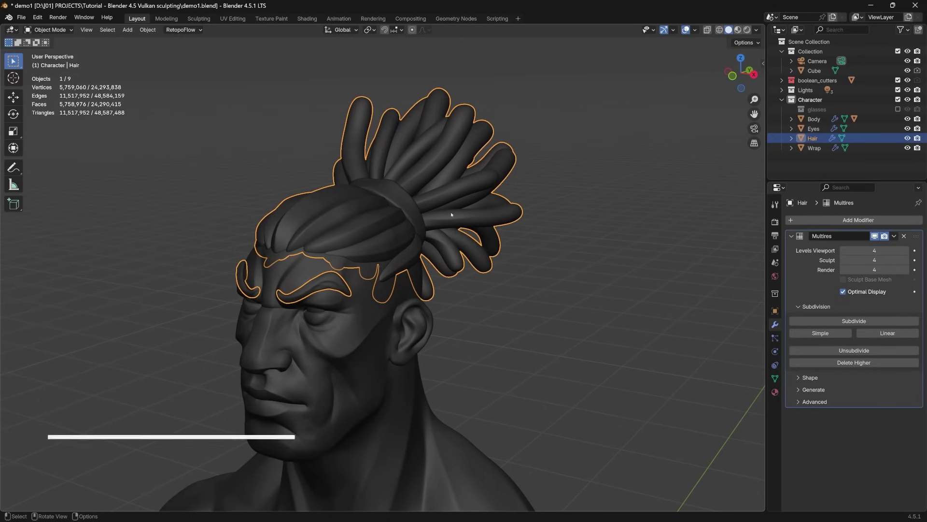
- Enter Edit Mode on the Hair mesh with proportional editing enabled
{"action": "key", "text": "Tab"}
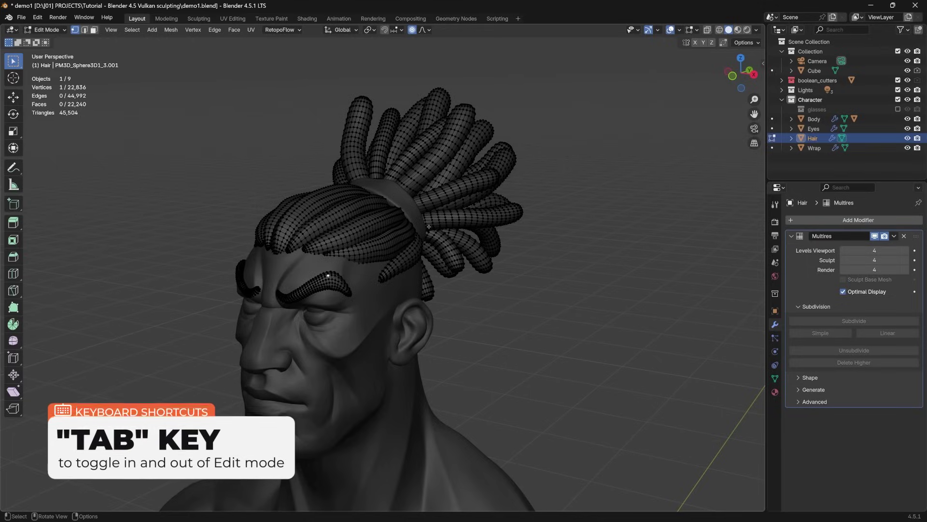
{"action": "key", "text": "Tab"}
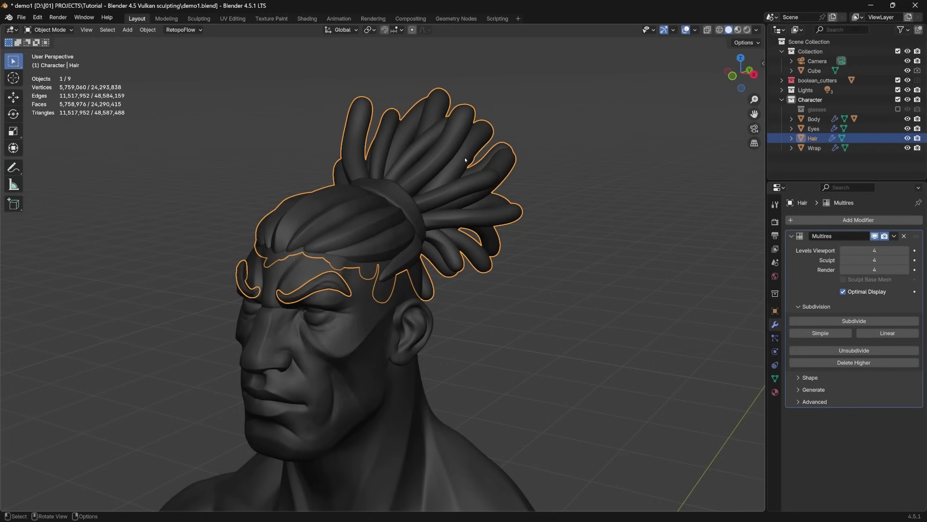
{"action": "key", "text": "Tab"}
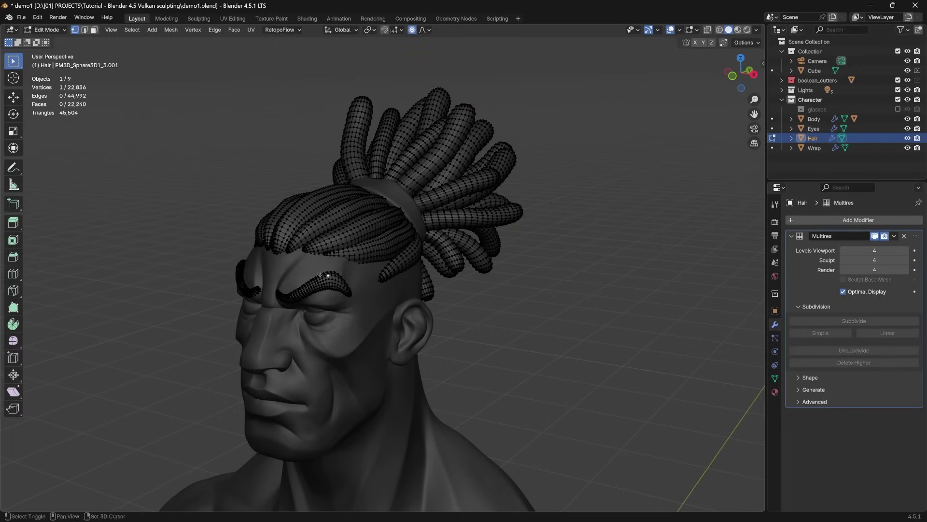
{"action": "scroll", "coordinate": [319, 256], "scroll_direction": "up", "scroll_amount": 3}
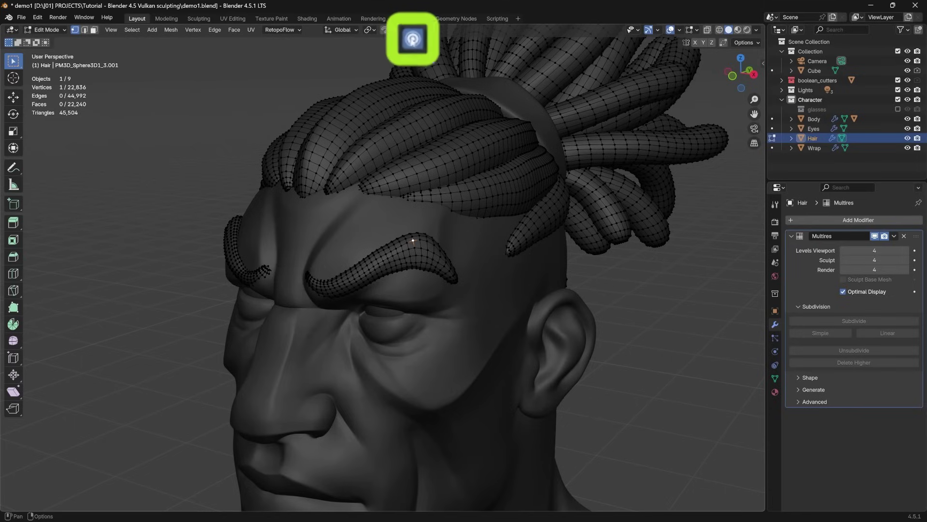
{"action": "left_click", "coordinate": [413, 40]}
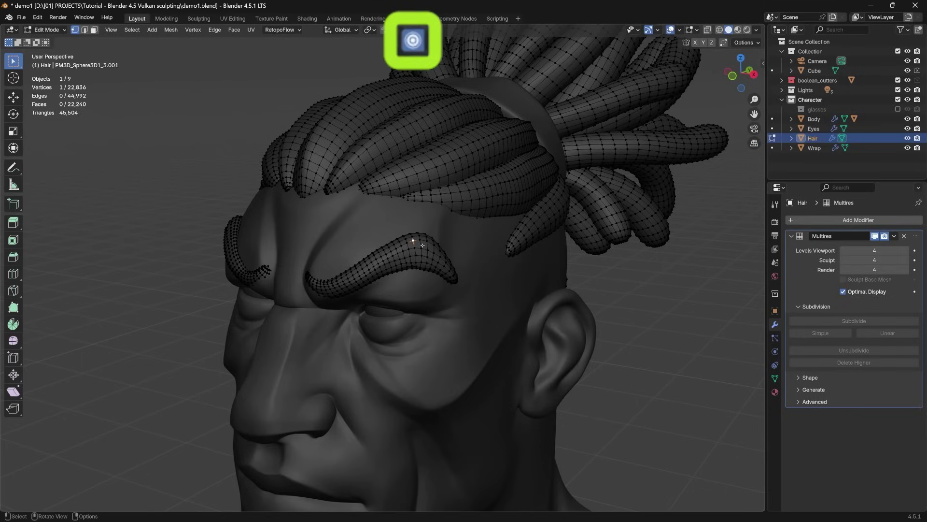
- Move the selected eyebrow vertex slightly upward, trying several proportional falloff sizes, and return to Object Mode with nothing selected
{"action": "key", "text": "g"}
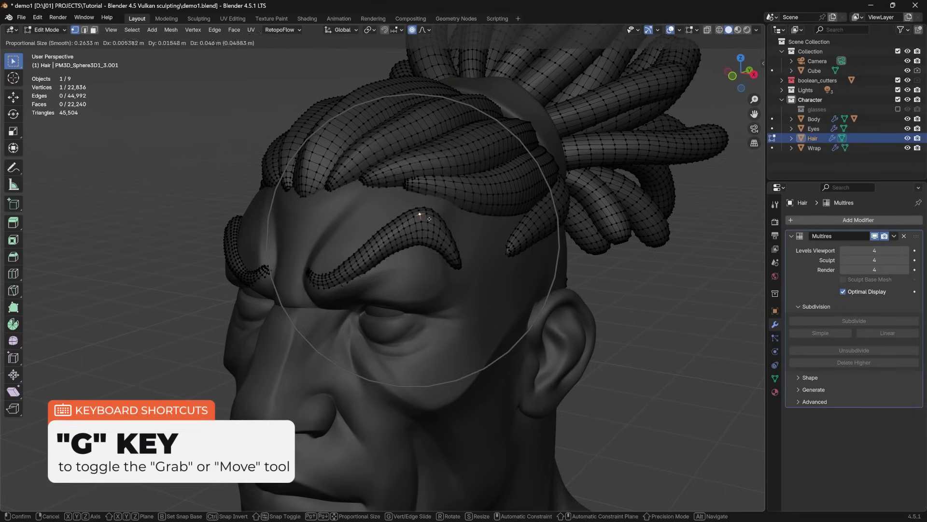
{"action": "scroll", "coordinate": [429, 227], "scroll_direction": "up", "scroll_amount": 8}
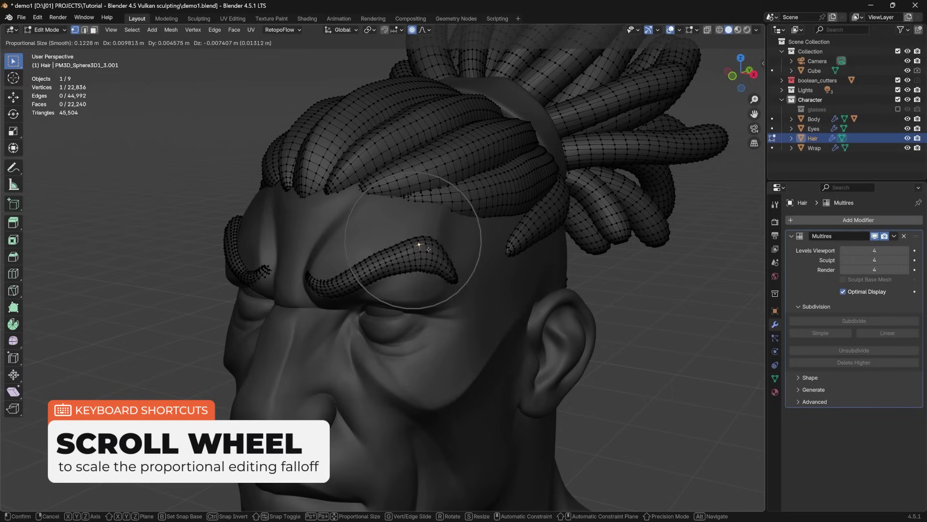
{"action": "scroll", "coordinate": [430, 232], "scroll_direction": "down", "scroll_amount": 9}
{"action": "scroll", "coordinate": [423, 207], "scroll_direction": "up", "scroll_amount": 1}
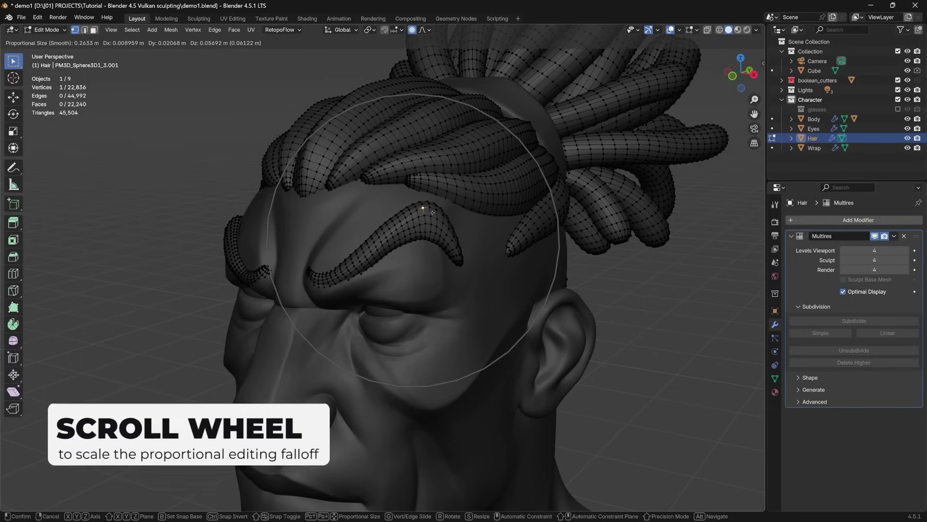
{"action": "scroll", "coordinate": [427, 215], "scroll_direction": "down", "scroll_amount": 3}
{"action": "scroll", "coordinate": [426, 221], "scroll_direction": "up", "scroll_amount": 6}
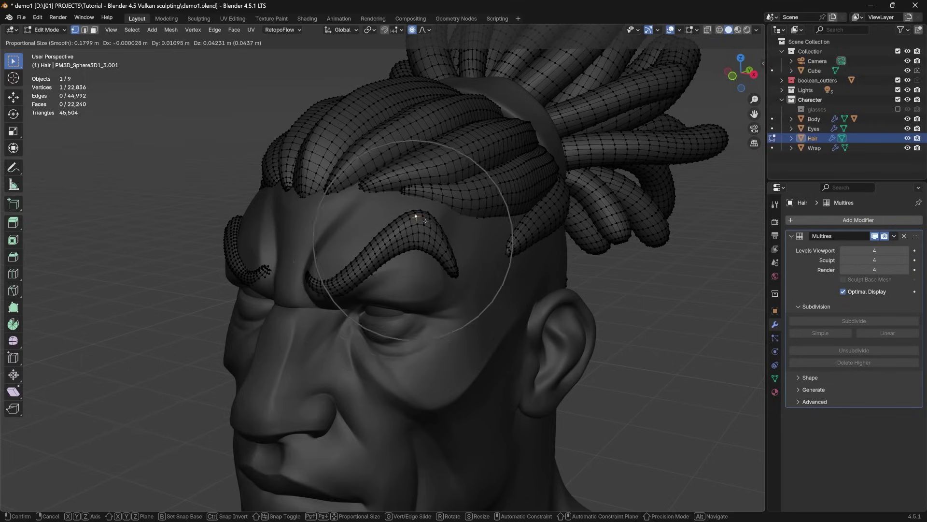
{"action": "scroll", "coordinate": [424, 227], "scroll_direction": "up", "scroll_amount": 3}
{"action": "left_click", "coordinate": [421, 240]}
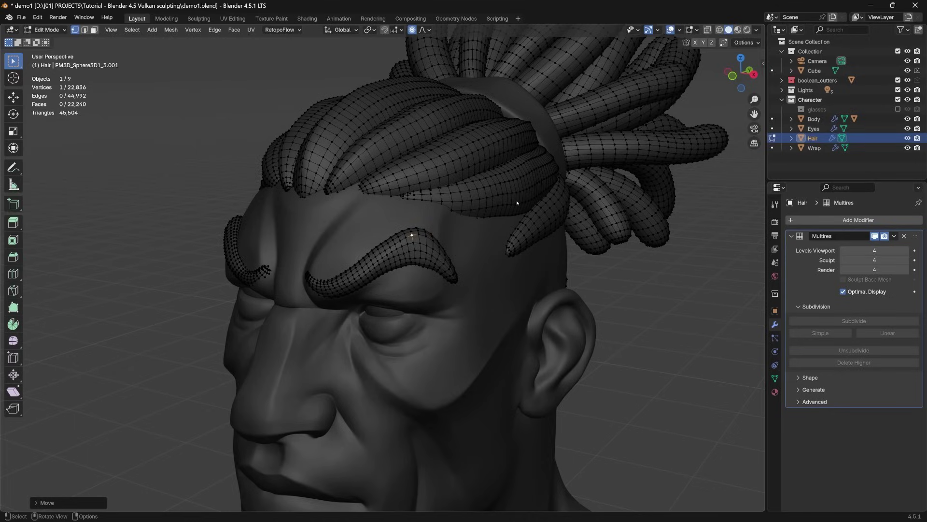
{"action": "key", "text": "Tab"}
{"action": "left_click", "coordinate": [617, 269]}
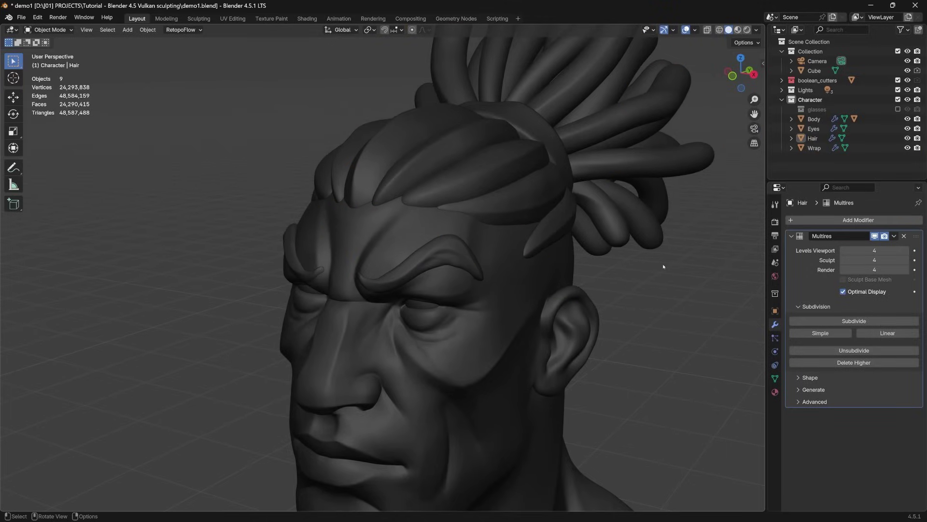
- Examine the character's eyebrows, head and upper body from both sides at decreasing zoom
{"action": "key", "text": "Home"}
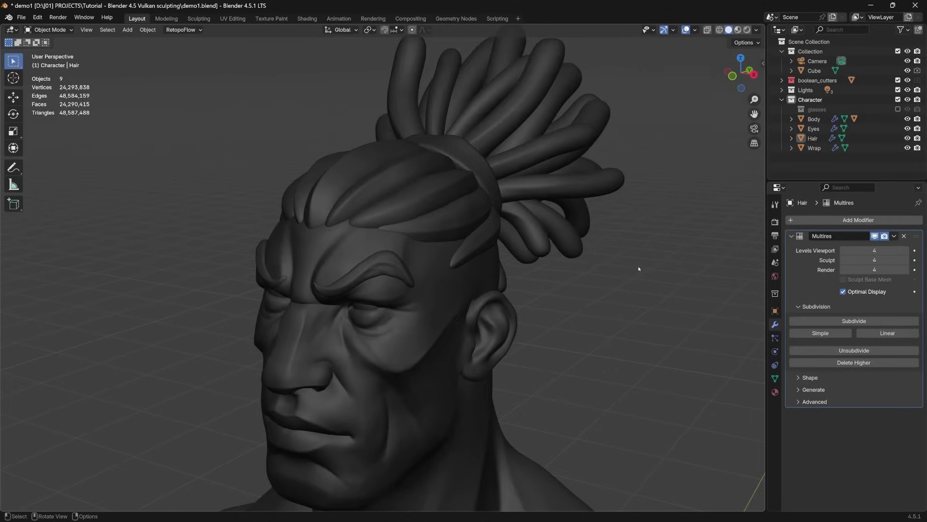
{"action": "scroll", "coordinate": [462, 166], "scroll_direction": "down", "scroll_amount": 1}
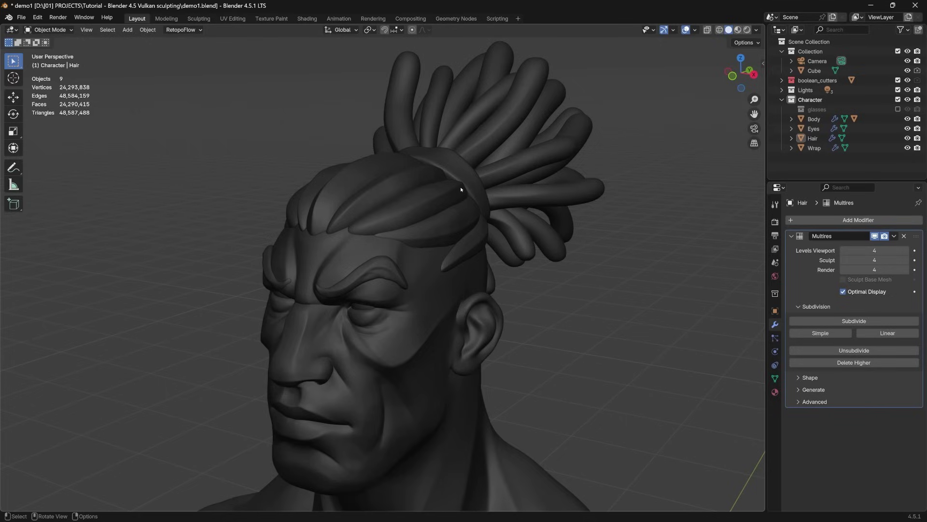
{"action": "scroll", "coordinate": [440, 178], "scroll_direction": "down", "scroll_amount": 2}
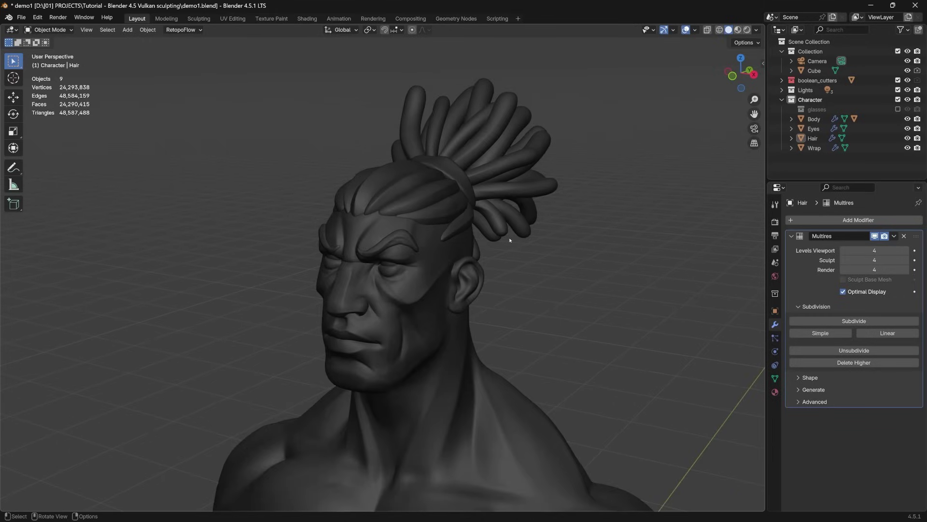
{"action": "middle_click_drag", "start_coordinate": [507, 260], "coordinate": [518, 263]}
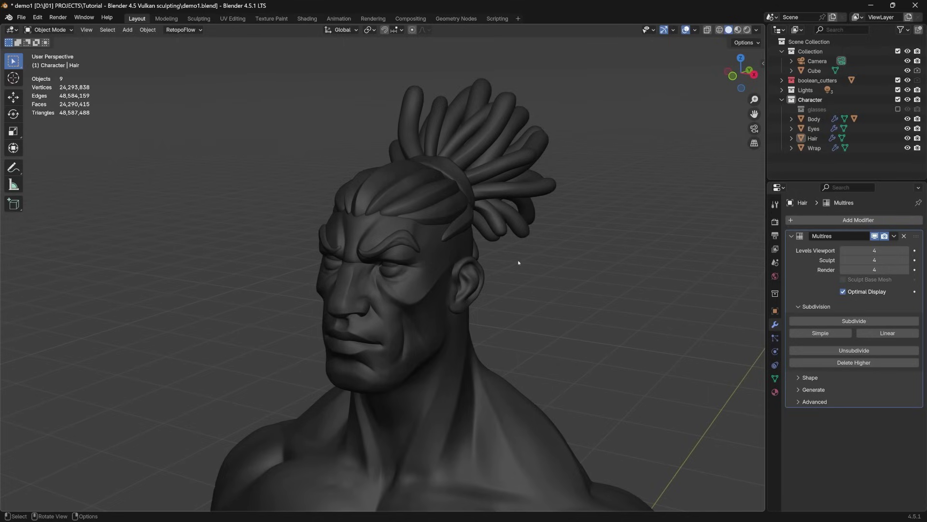
{"action": "middle_click_drag", "start_coordinate": [525, 245], "coordinate": [552, 254]}
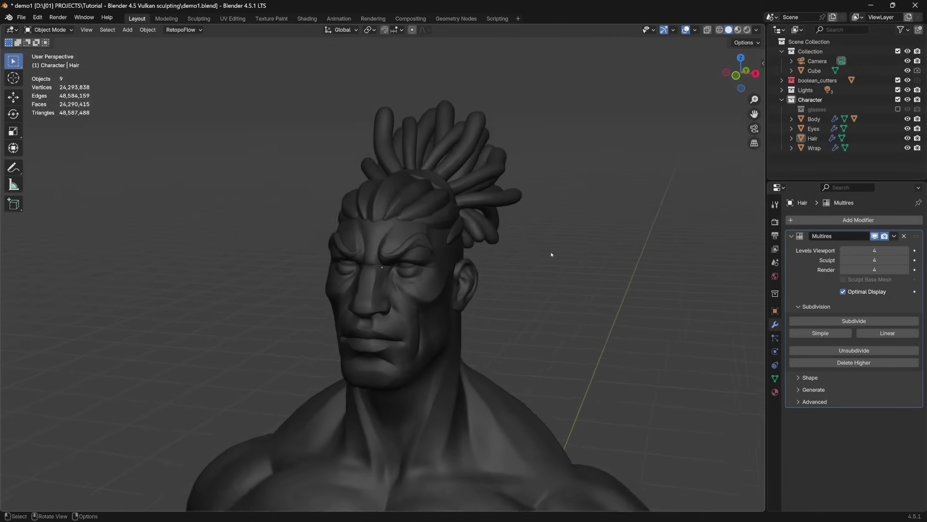
{"action": "scroll", "coordinate": [551, 254], "scroll_direction": "down", "scroll_amount": 5}
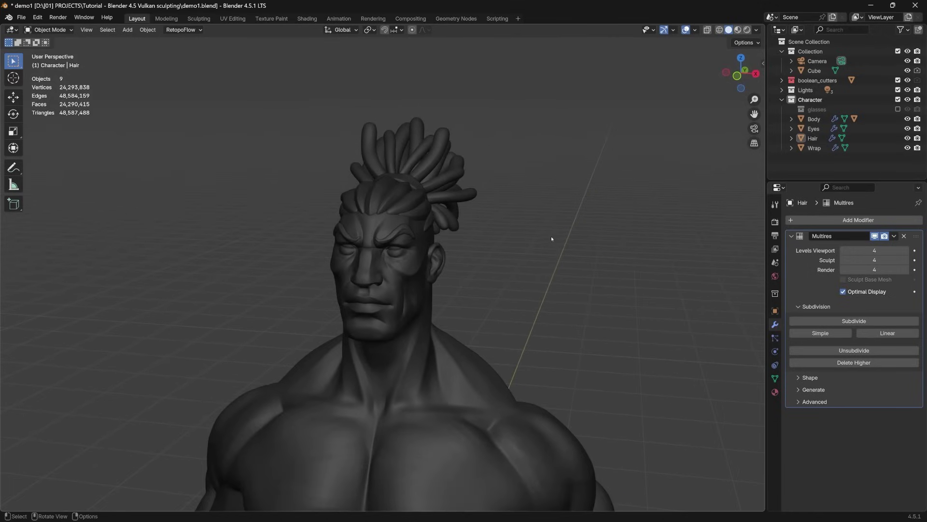
{"action": "scroll", "coordinate": [552, 238], "scroll_direction": "down", "scroll_amount": 4}
{"action": "middle_click_drag", "start_coordinate": [551, 240], "coordinate": [501, 175]}
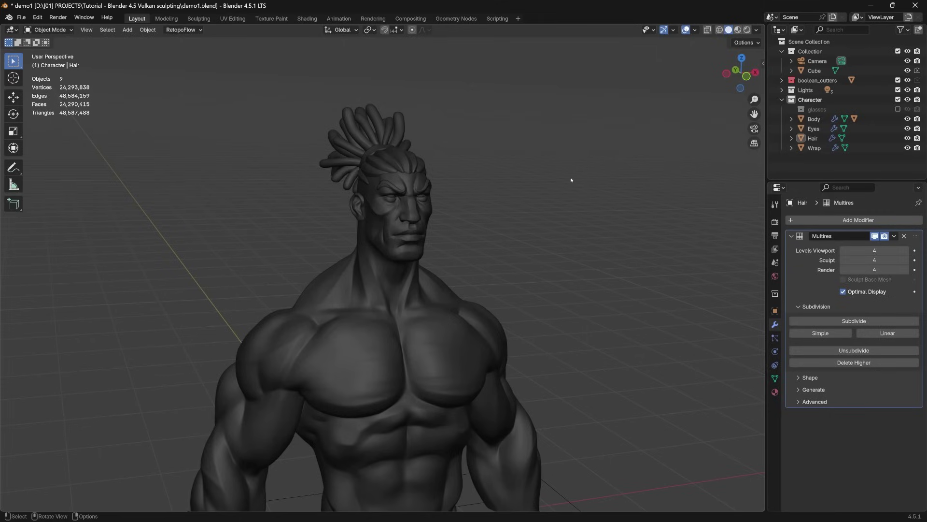
- Switch the viewport to rendered shading with Cycles and check the Body's Multires modifier levels, leaving nothing selected
{"action": "left_click", "coordinate": [775, 222]}
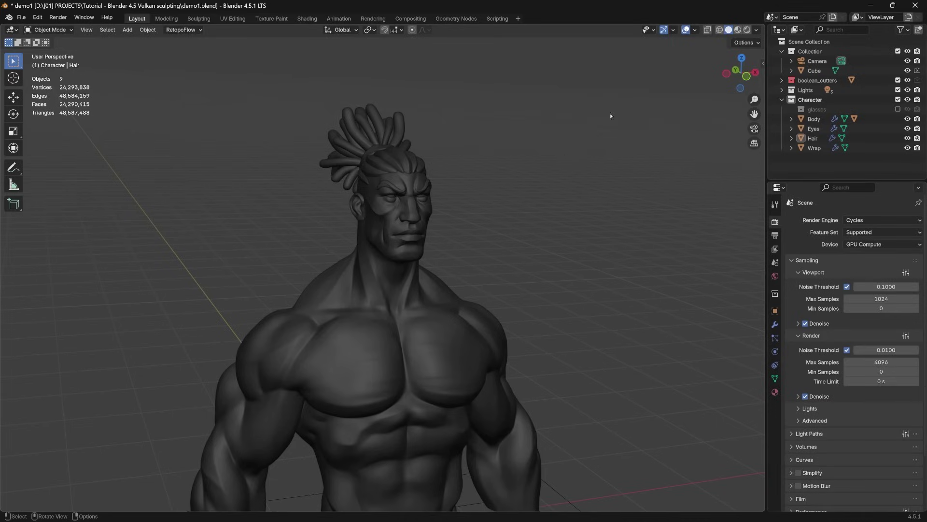
{"action": "left_click", "coordinate": [748, 30]}
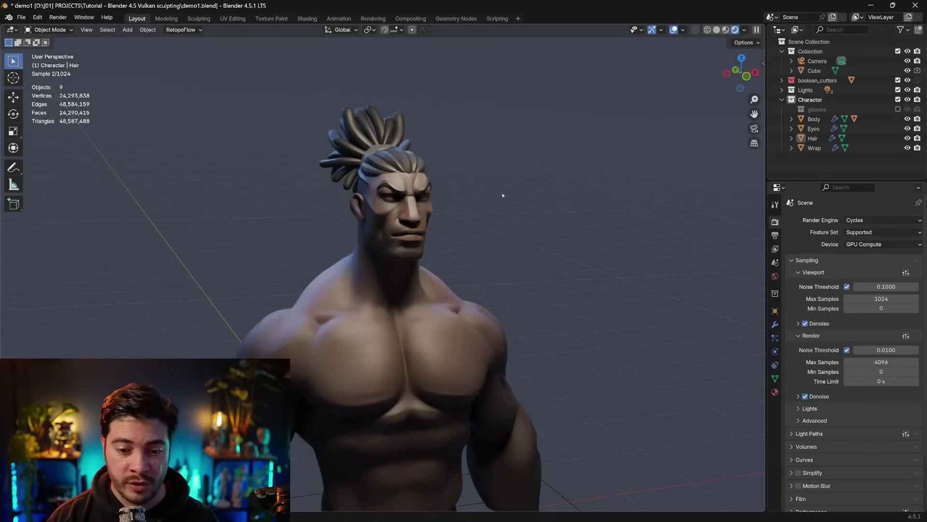
{"action": "left_click", "coordinate": [406, 230]}
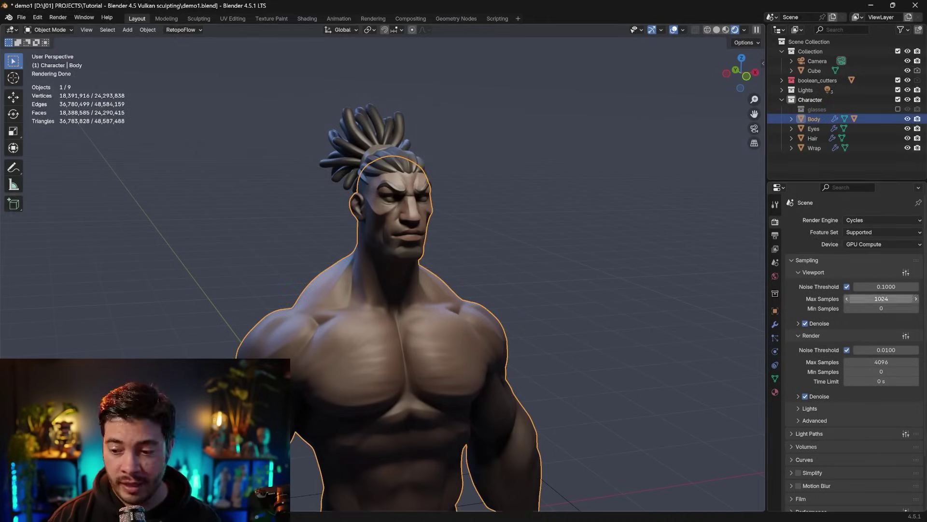
{"action": "left_click", "coordinate": [775, 327]}
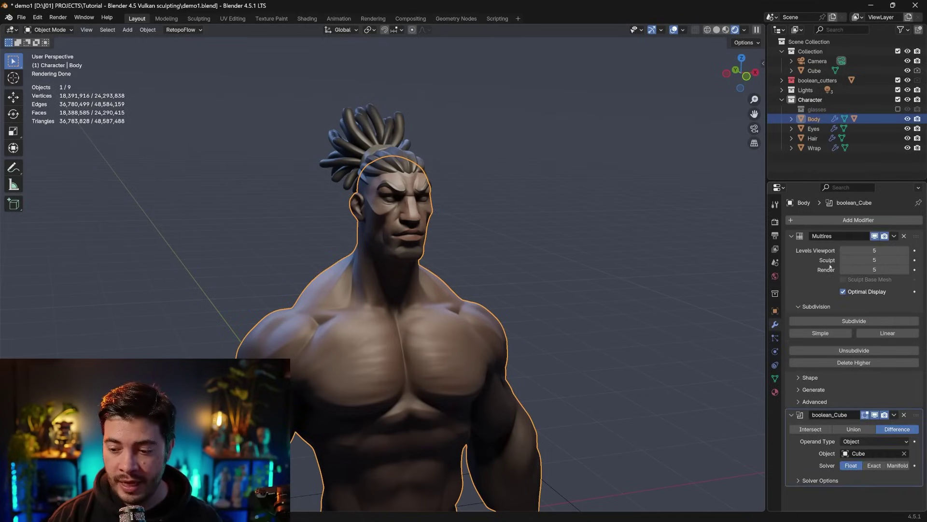
{"action": "left_click", "coordinate": [619, 213]}
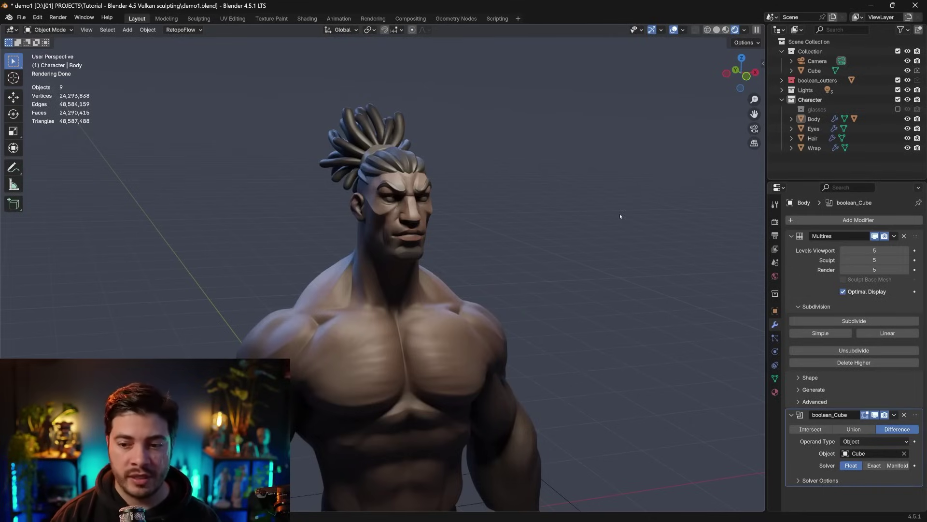
- Hide the gizmos and overlays in the rendered 3D viewport
{"action": "left_click", "coordinate": [651, 30]}
{"action": "left_click", "coordinate": [673, 30]}
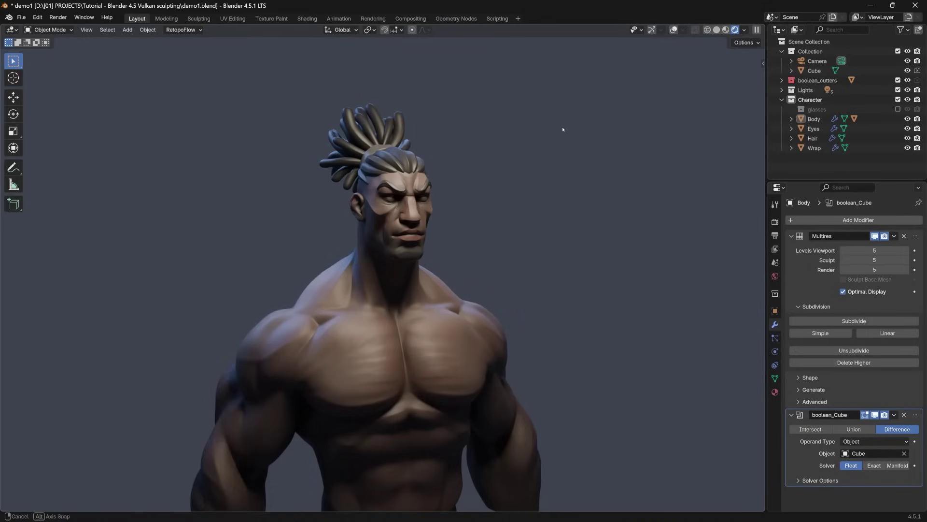
{"action": "middle_click_drag", "start_coordinate": [562, 126], "coordinate": [559, 127]}
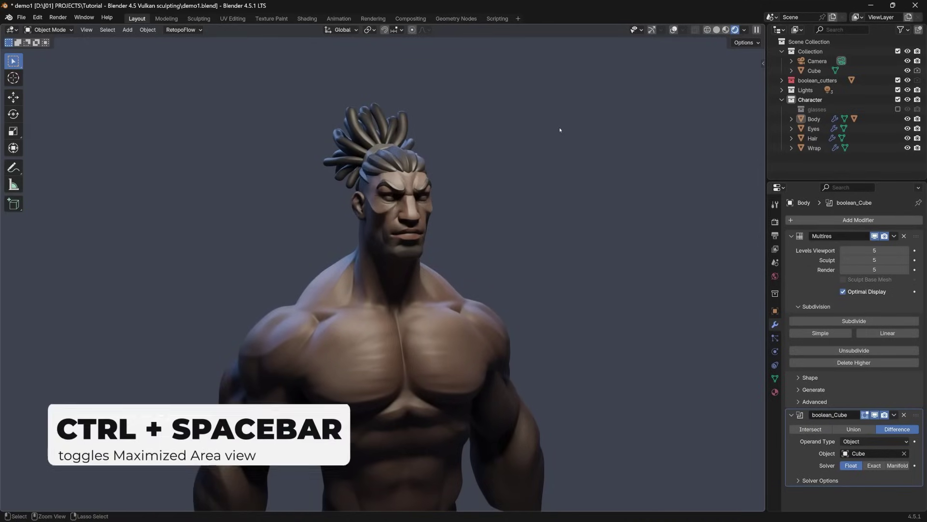
- Maximize the 3D viewport area and hide its Tools panel
{"action": "key", "text": "ctrl+space"}
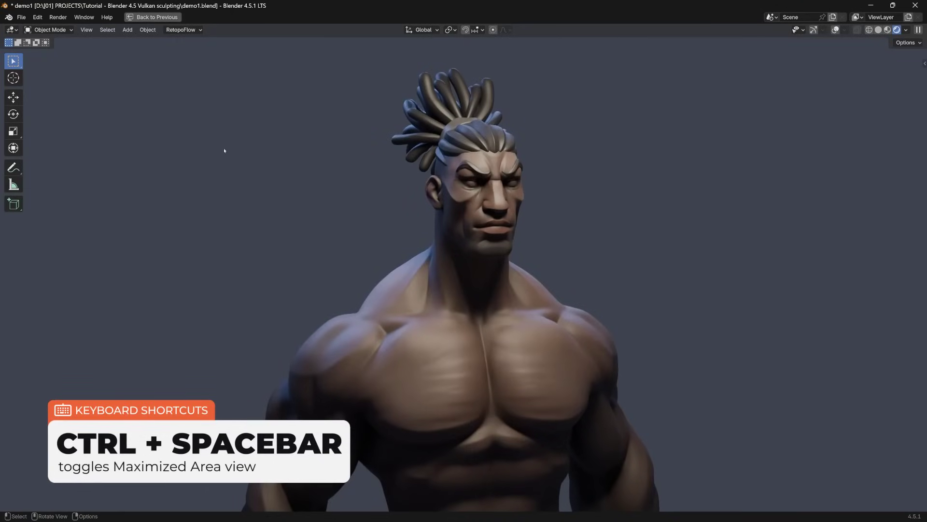
{"action": "key", "text": "n"}
{"action": "key", "text": "n"}
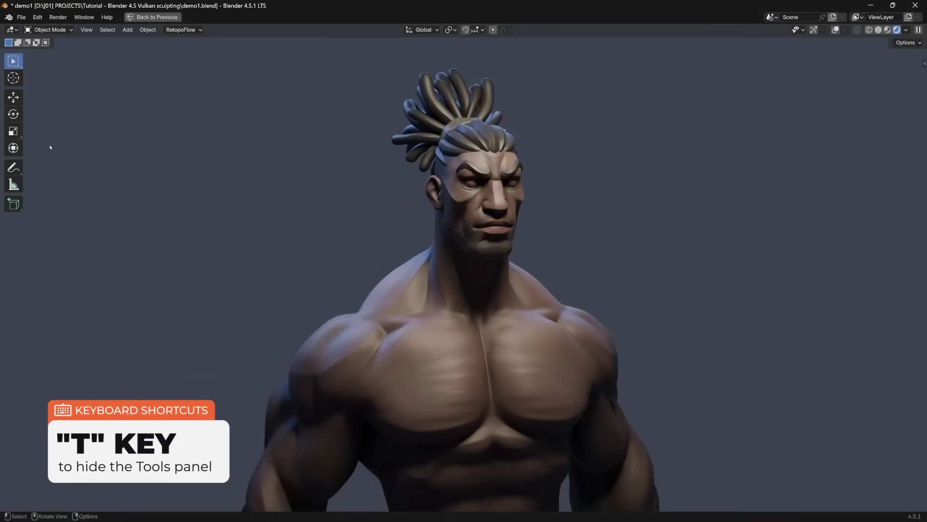
{"action": "key", "text": "t"}
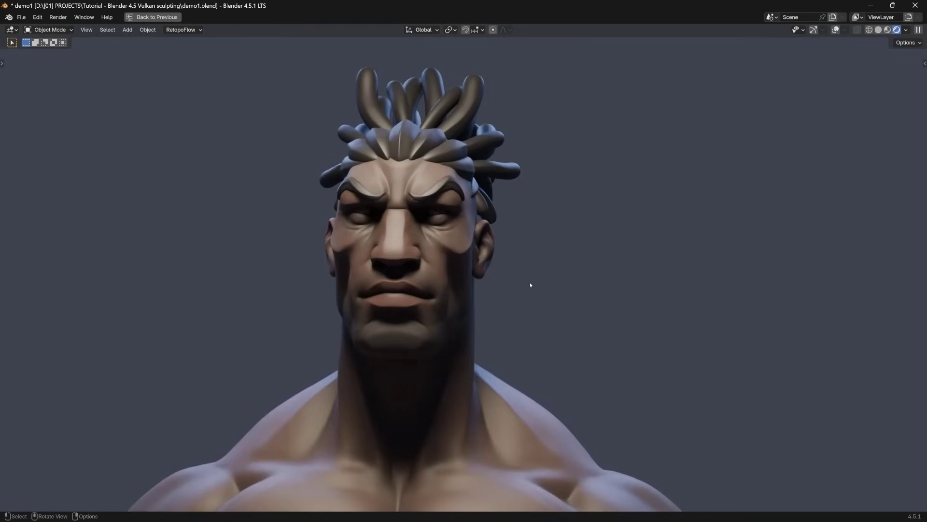
- Turn the overlays back on with Extras enabled to show the lights around the character, and restore the multi-editor layout
{"action": "left_click", "coordinate": [836, 29]}
{"action": "left_click", "coordinate": [845, 30]}
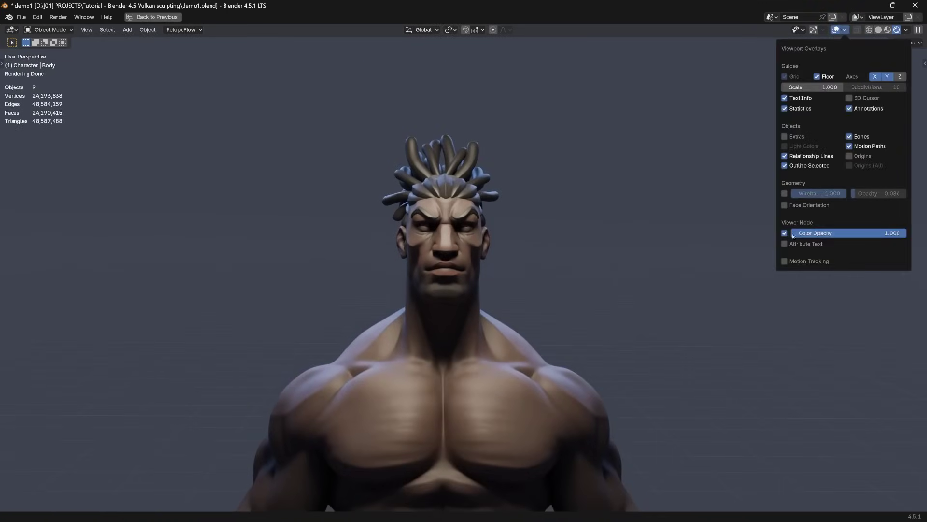
{"action": "left_click", "coordinate": [784, 136]}
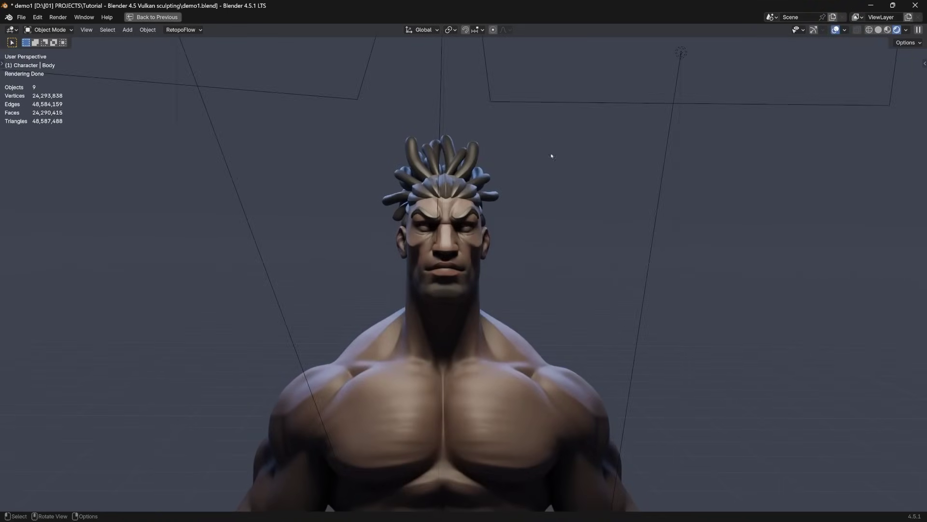
{"action": "scroll", "coordinate": [551, 155], "scroll_direction": "down", "scroll_amount": 5}
{"action": "middle_click_drag", "start_coordinate": [525, 178], "coordinate": [407, 141]}
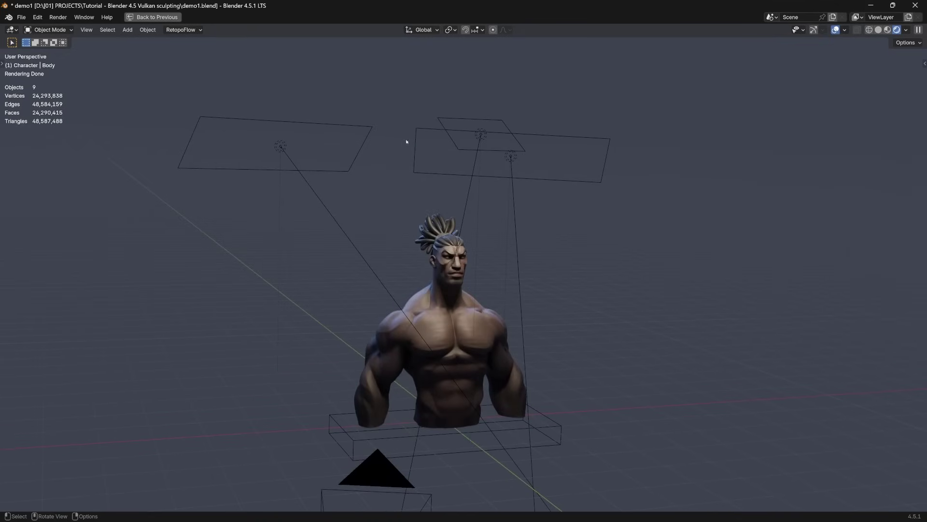
{"action": "key", "text": "ctrl+space"}
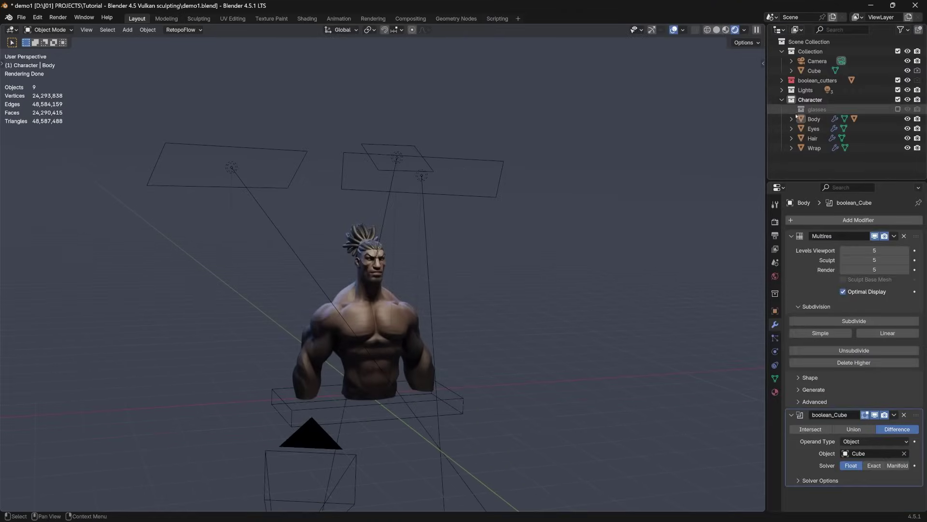
- Select the KEY light in the Lights collection and hide the RIM L and RIM R lights in the viewport
{"action": "left_click", "coordinate": [782, 89]}
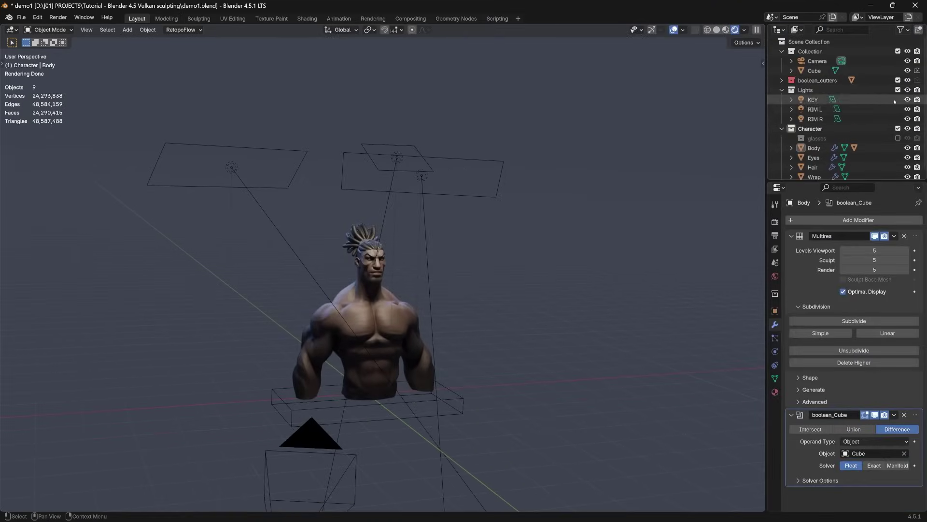
{"action": "left_click", "coordinate": [812, 100]}
{"action": "scroll", "coordinate": [426, 197], "scroll_direction": "up", "scroll_amount": 2}
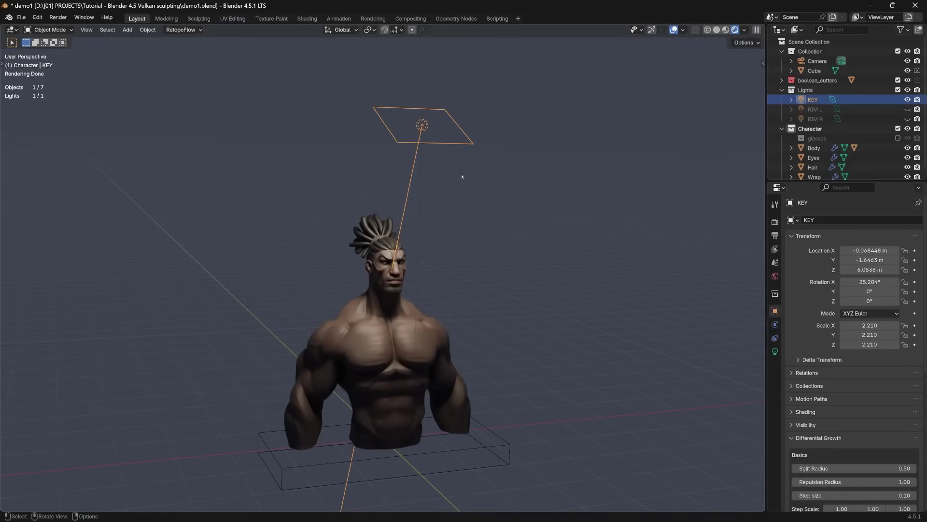
- Set the KEY area light's power to 100 and its beam spread to 55°
{"action": "left_click", "coordinate": [775, 351]}
{"action": "left_click_drag", "start_coordinate": [874, 303], "coordinate": [862, 300]}
{"action": "type", "text": "100"}
{"action": "key", "text": "Return"}
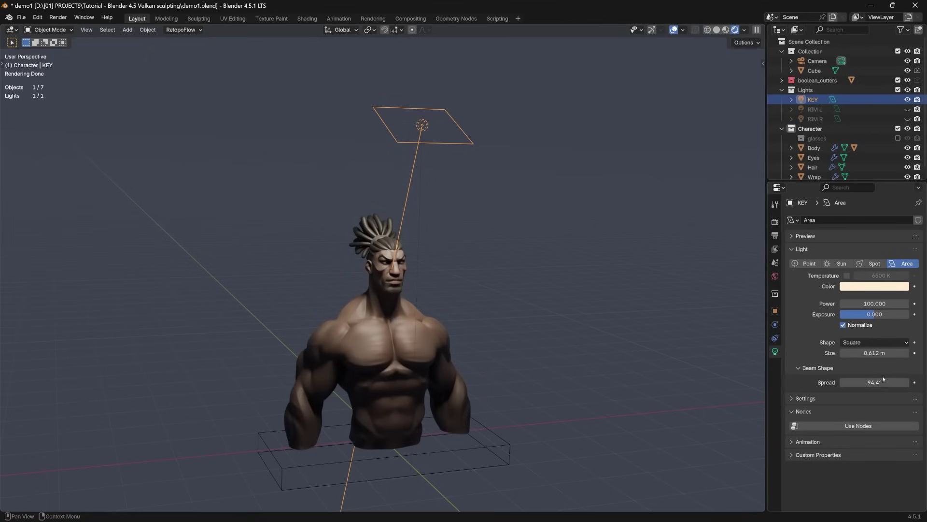
{"action": "left_click", "coordinate": [877, 382]}
{"action": "type", "text": "55"}
{"action": "key", "text": "Return"}
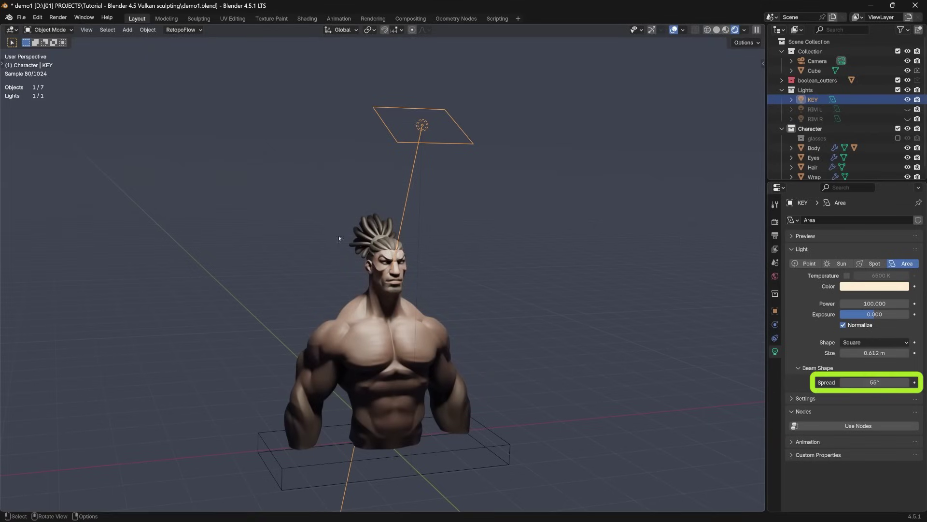
- Darken the World background color to black and hide the viewport overlays with nothing selected
{"action": "middle_click_drag", "start_coordinate": [411, 277], "coordinate": [429, 262]}
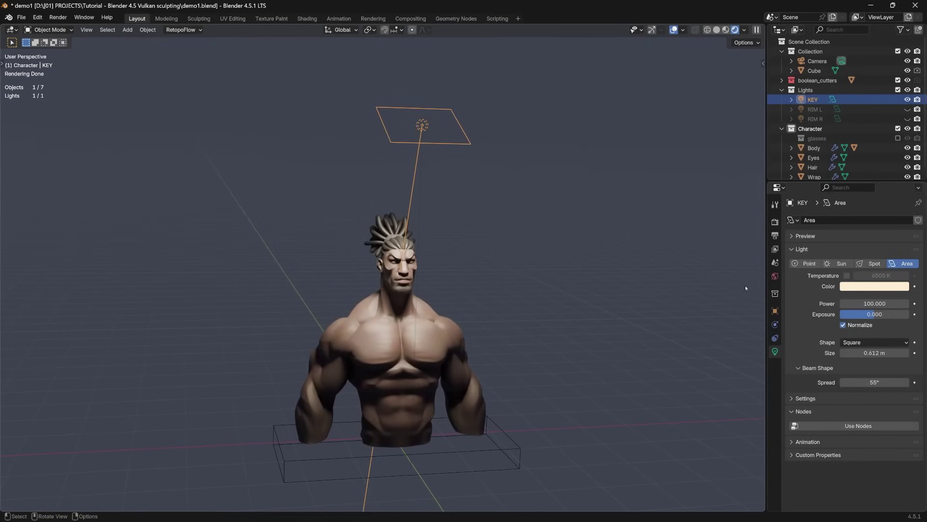
{"action": "left_click", "coordinate": [775, 276]}
{"action": "left_click", "coordinate": [844, 280]}
{"action": "key", "text": "Escape"}
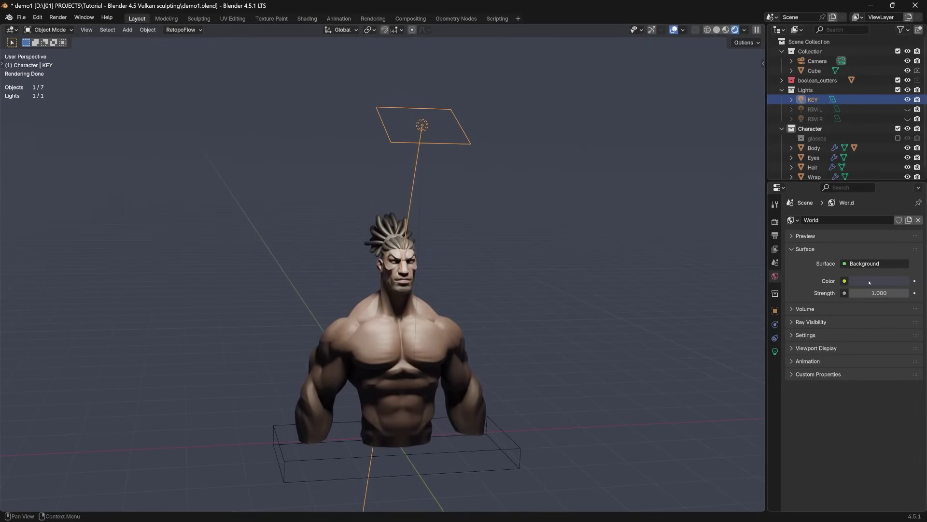
{"action": "left_click", "coordinate": [877, 281]}
{"action": "left_click_drag", "start_coordinate": [902, 175], "coordinate": [901, 198]}
{"action": "key", "text": "alt+a"}
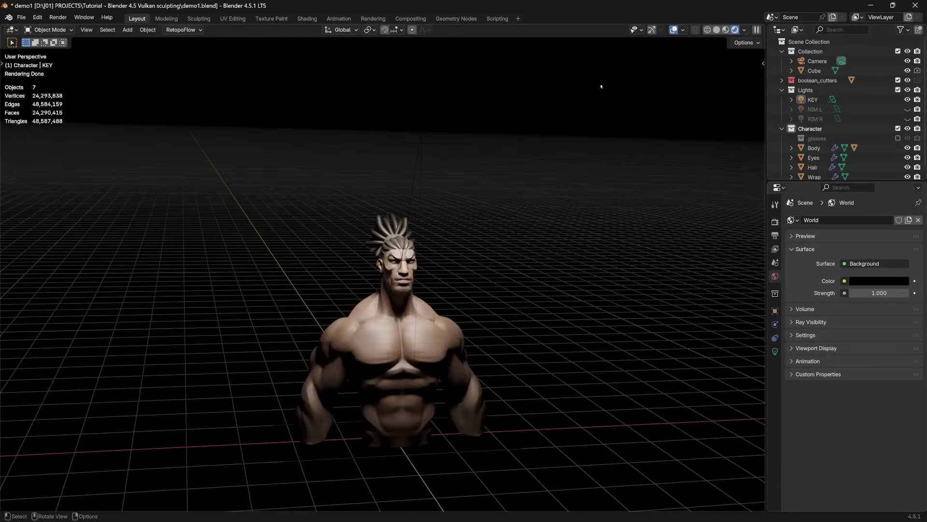
{"action": "left_click", "coordinate": [674, 30]}
- Examine the key-lit character's torso, head and face from the front and the side at several zoom levels
{"action": "scroll", "coordinate": [441, 250], "scroll_direction": "down", "scroll_amount": 2}
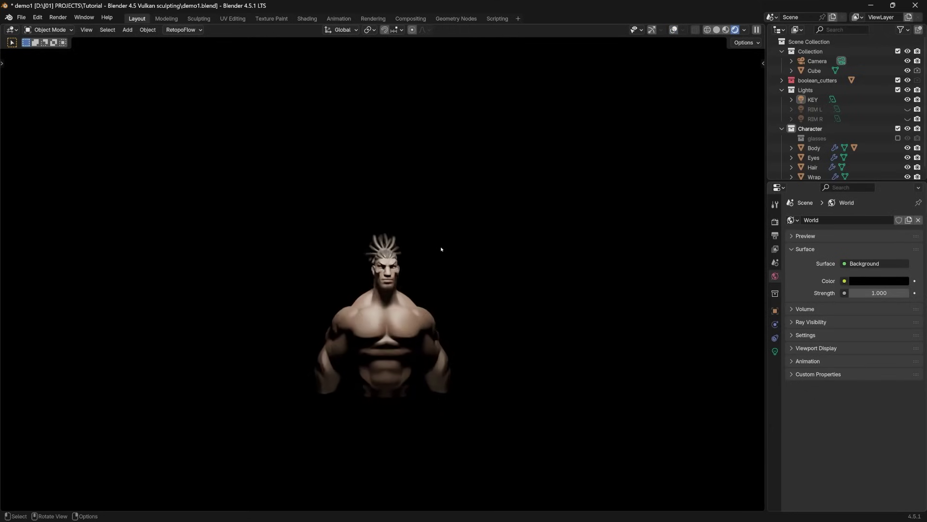
{"action": "scroll", "coordinate": [509, 242], "scroll_direction": "up", "scroll_amount": 6}
{"action": "scroll", "coordinate": [669, 275], "scroll_direction": "up", "scroll_amount": 2}
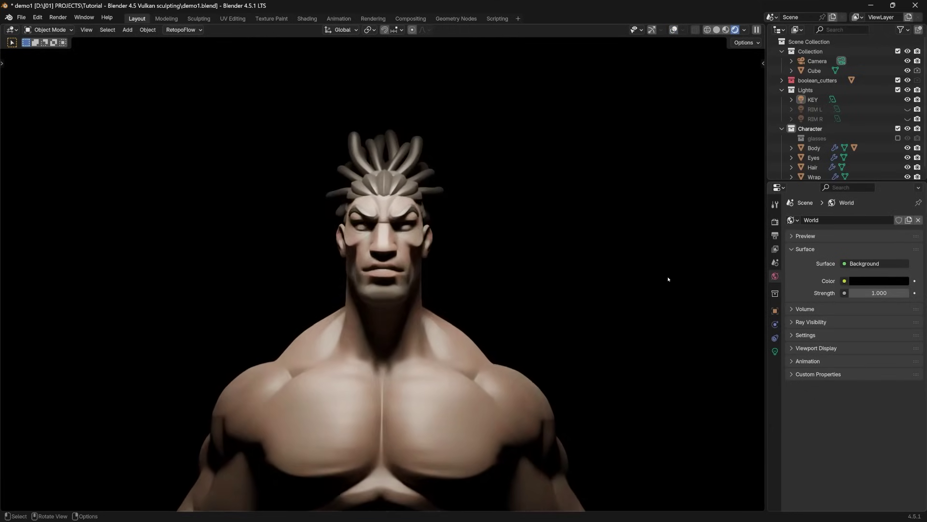
{"action": "middle_click_drag", "start_coordinate": [545, 251], "coordinate": [482, 275]}
{"action": "middle_click_drag", "start_coordinate": [561, 264], "coordinate": [442, 229]}
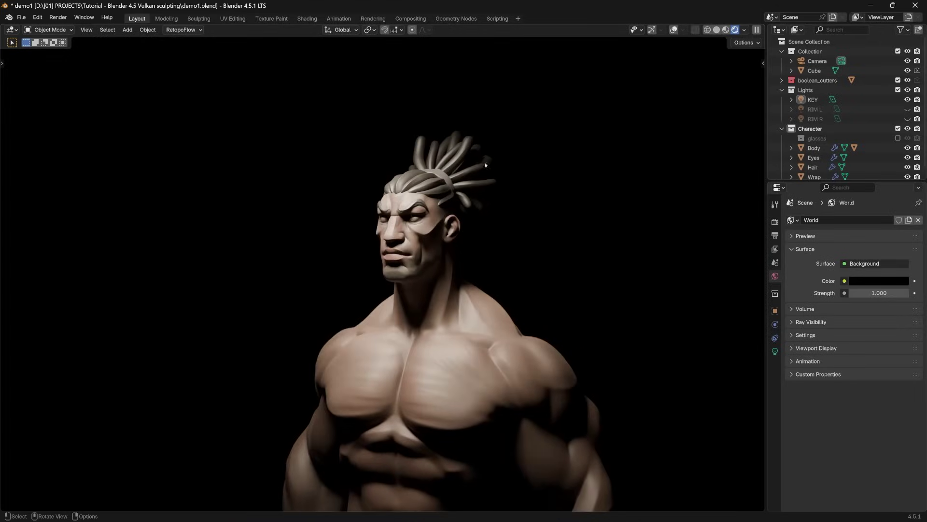
{"action": "middle_click_drag", "start_coordinate": [457, 235], "coordinate": [405, 238]}
{"action": "scroll", "coordinate": [428, 230], "scroll_direction": "up", "scroll_amount": 6}
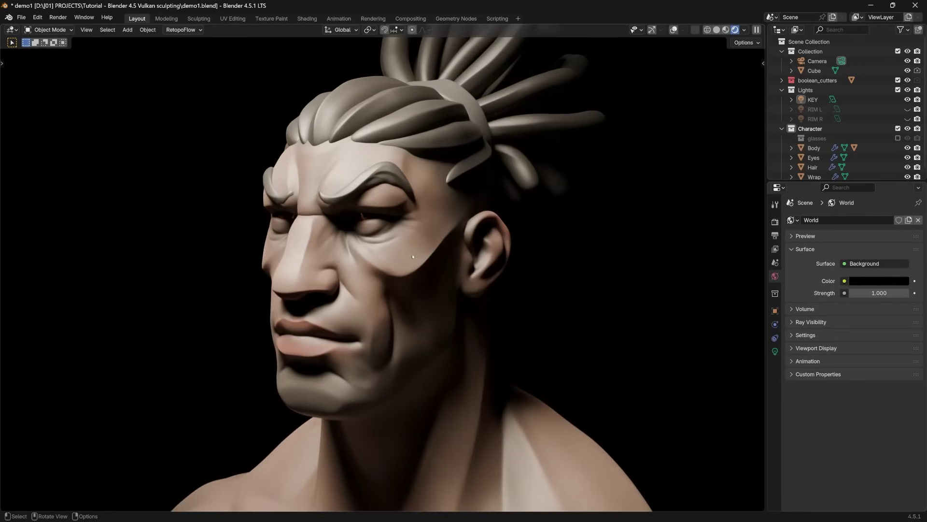
{"action": "middle_click_drag", "start_coordinate": [375, 277], "coordinate": [318, 250]}
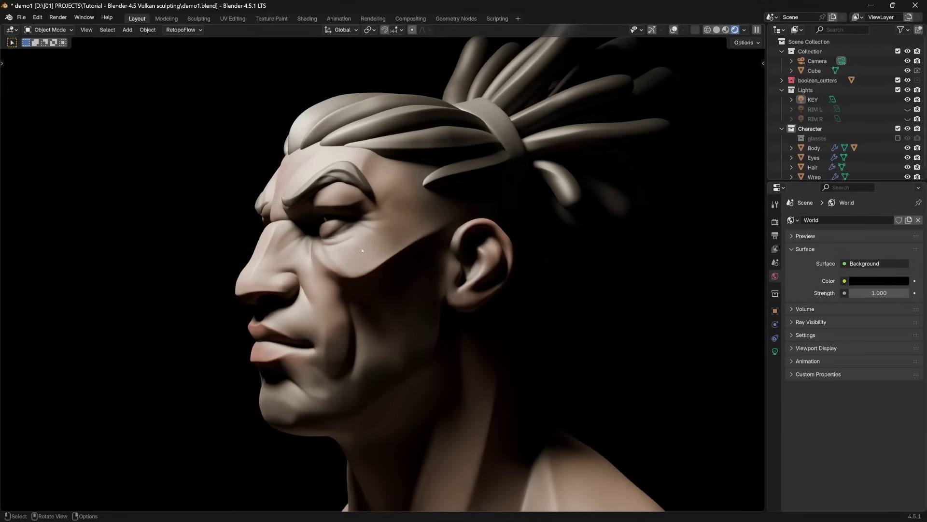
{"action": "middle_click_drag", "start_coordinate": [470, 216], "coordinate": [392, 262]}
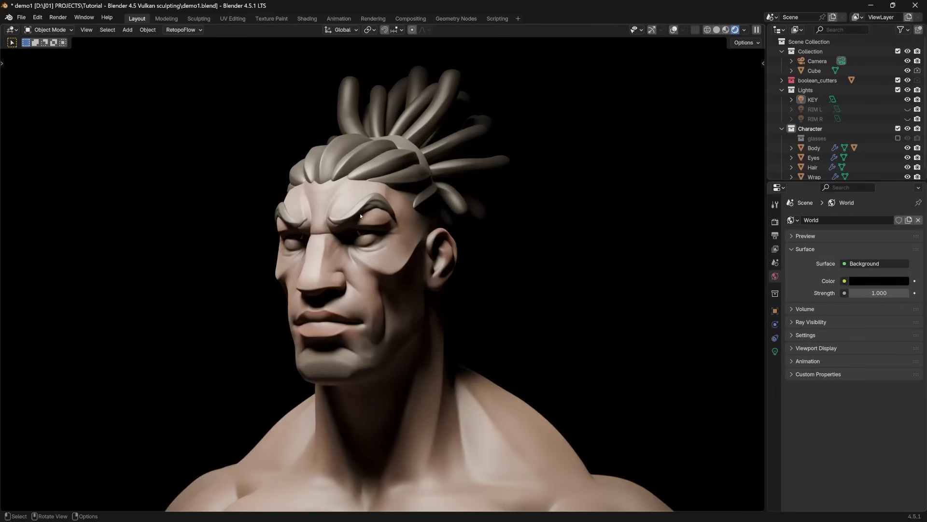
{"action": "scroll", "coordinate": [504, 237], "scroll_direction": "down", "scroll_amount": 2}
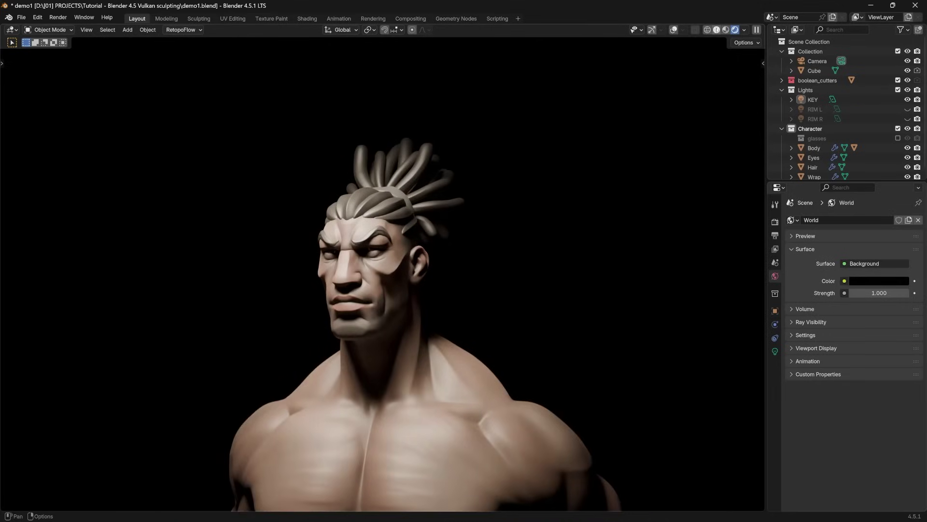
- Switch the viewport to solid shading, select the Body and frame the head in a side view
{"action": "left_click", "coordinate": [717, 29]}
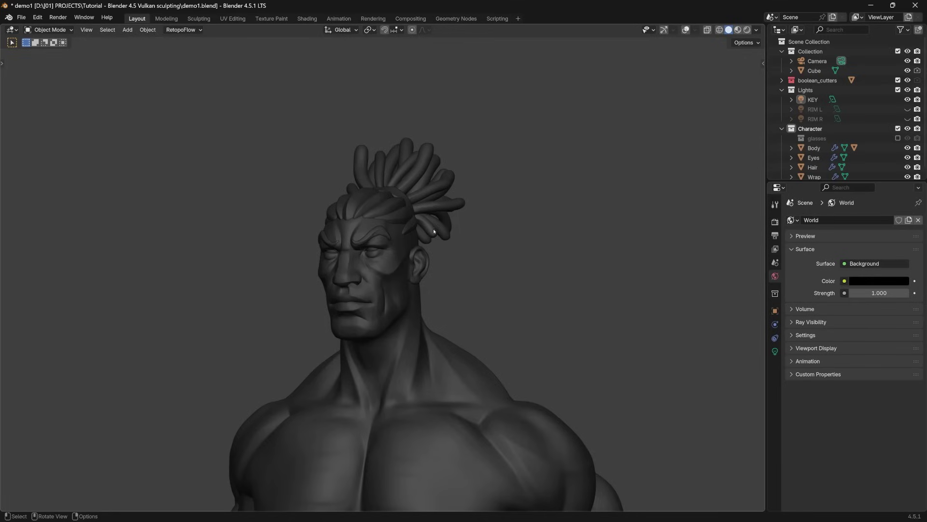
{"action": "left_click", "coordinate": [394, 276]}
{"action": "scroll", "coordinate": [394, 278], "scroll_direction": "up", "scroll_amount": 5}
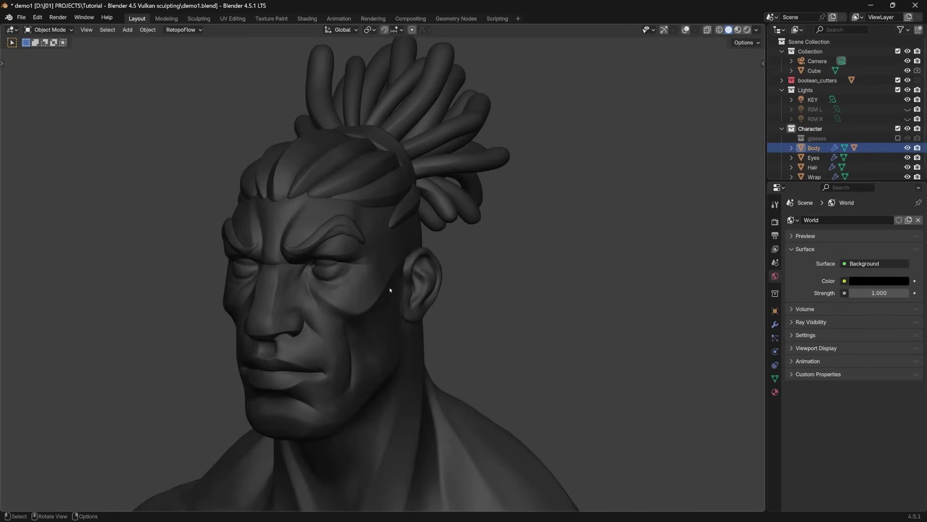
{"action": "middle_click_drag", "start_coordinate": [324, 315], "coordinate": [390, 296]}
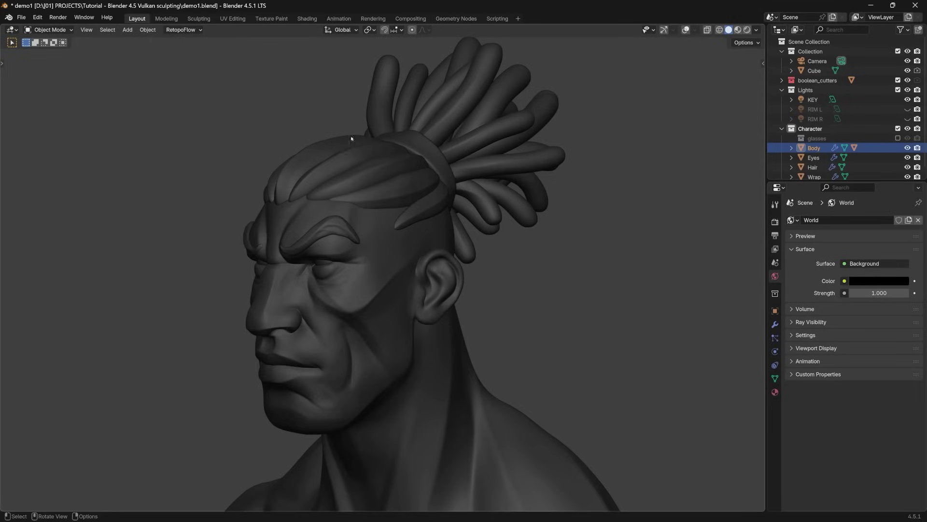
- Try Edit Mode on the Hair with overlays shown, and return to the rendered Object Mode view with overlays hidden
{"action": "left_click", "coordinate": [467, 127]}
{"action": "key", "text": "Tab"}
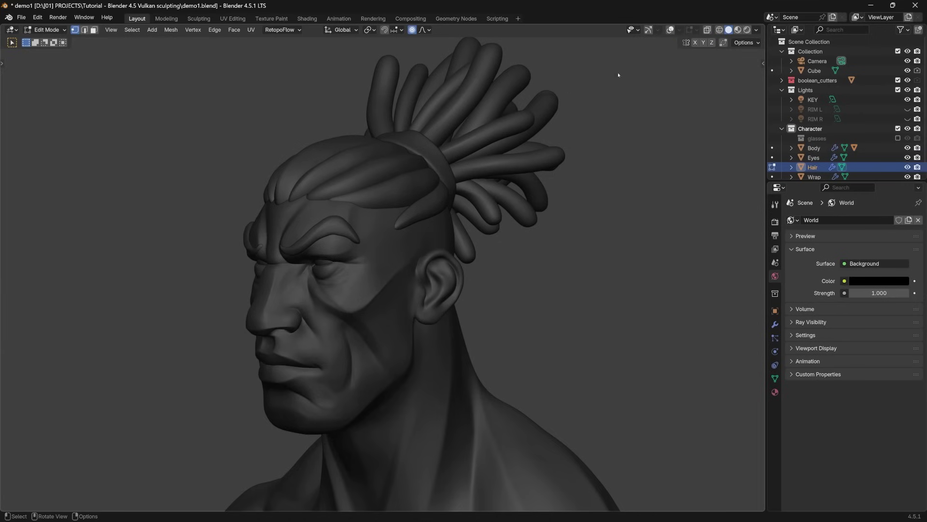
{"action": "key", "text": "Tab"}
{"action": "left_click", "coordinate": [671, 30]}
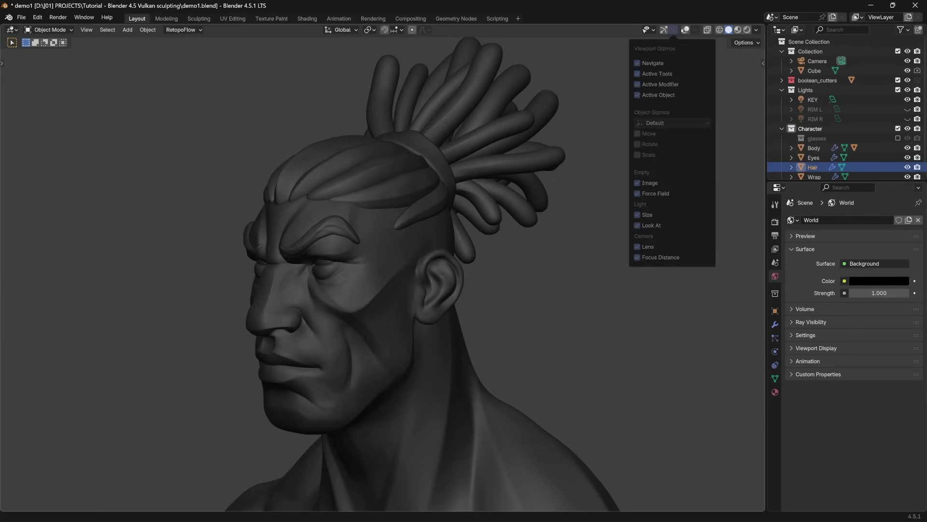
{"action": "left_click", "coordinate": [685, 30]}
{"action": "key", "text": "Tab"}
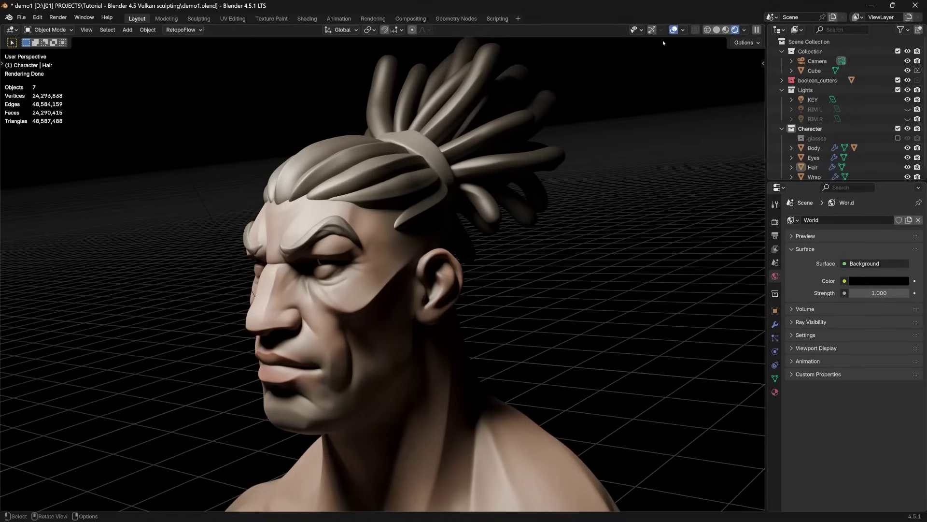
{"action": "key", "text": "shift+alt+z"}
{"action": "key", "text": "KP_0"}
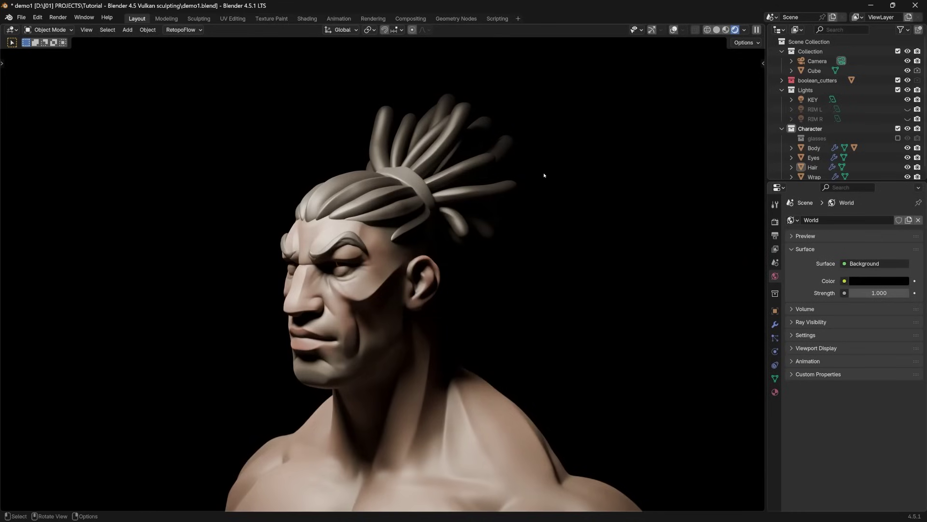
- Show the viewport overlays and check the Cycles render status while changing to a front view of the head
{"action": "middle_click_drag", "start_coordinate": [594, 163], "coordinate": [602, 174]}
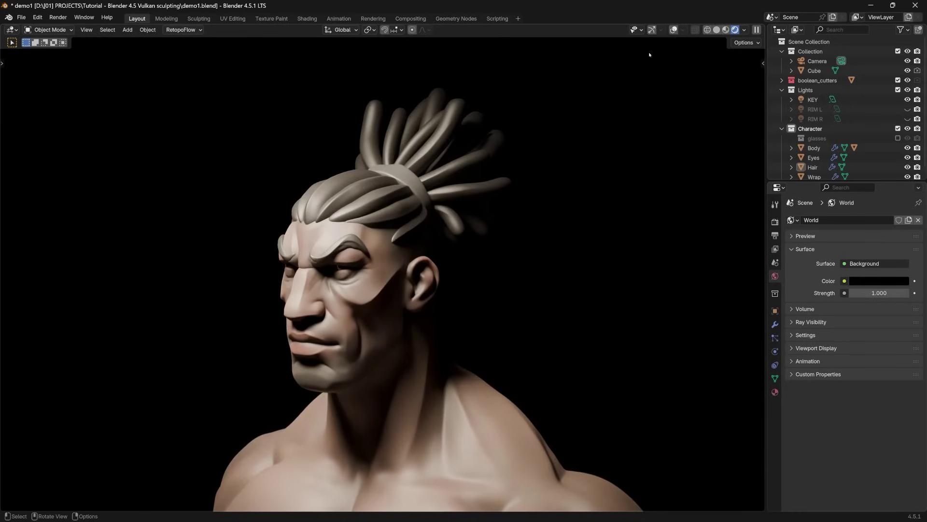
{"action": "left_click", "coordinate": [674, 29]}
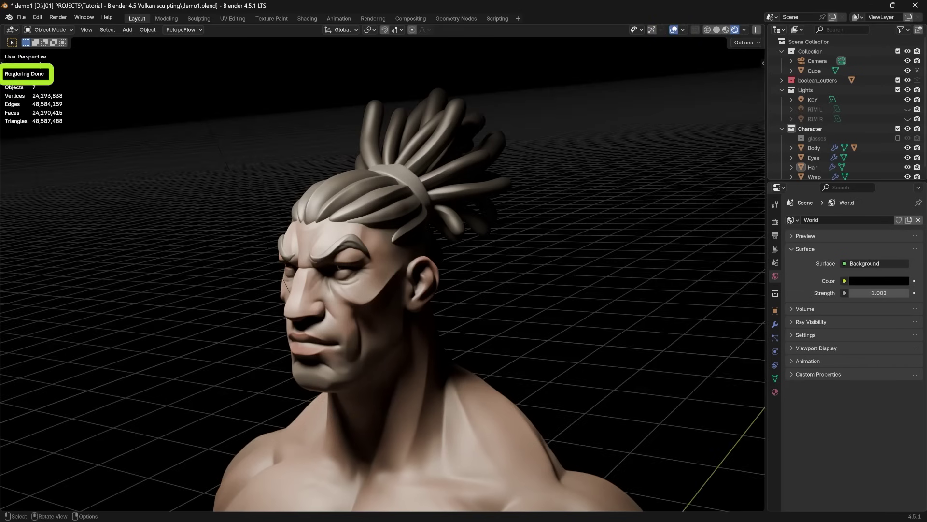
{"action": "scroll", "coordinate": [325, 161], "scroll_direction": "down", "scroll_amount": 2}
{"action": "middle_click_drag", "start_coordinate": [324, 161], "coordinate": [41, 74]}
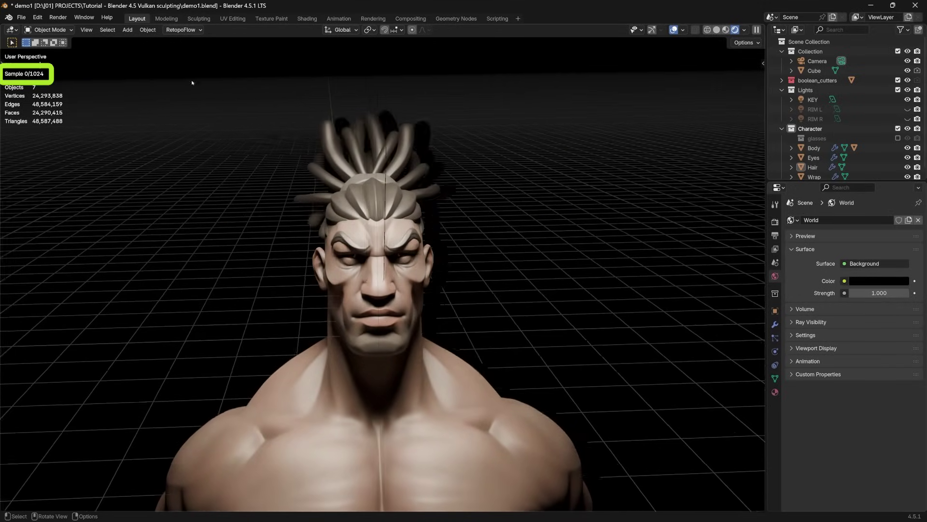
{"action": "middle_click_drag", "start_coordinate": [192, 82], "coordinate": [238, 84], "text": "shift"}
- Set the Cycles viewport sampling's maximum samples to 4096 in the render settings
{"action": "left_click", "coordinate": [775, 221]}
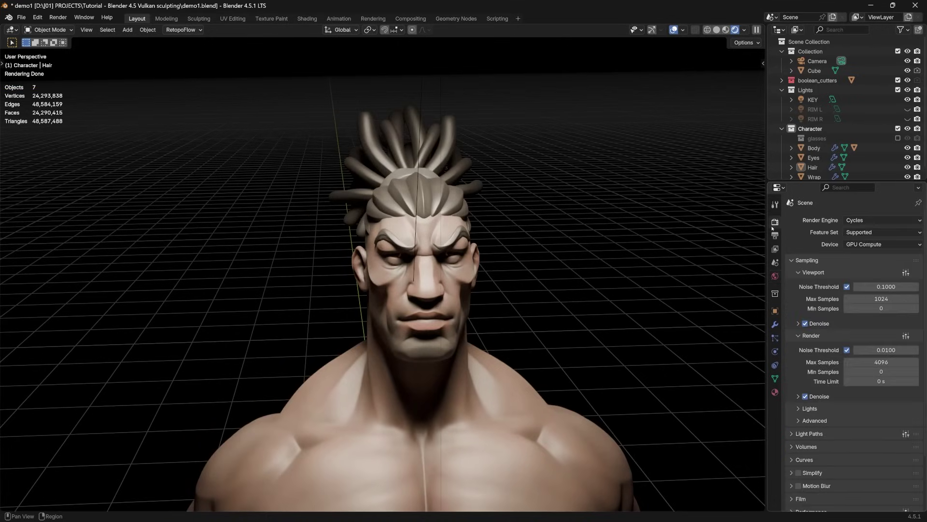
{"action": "double_click", "coordinate": [870, 297]}
{"action": "type", "text": "4096"}
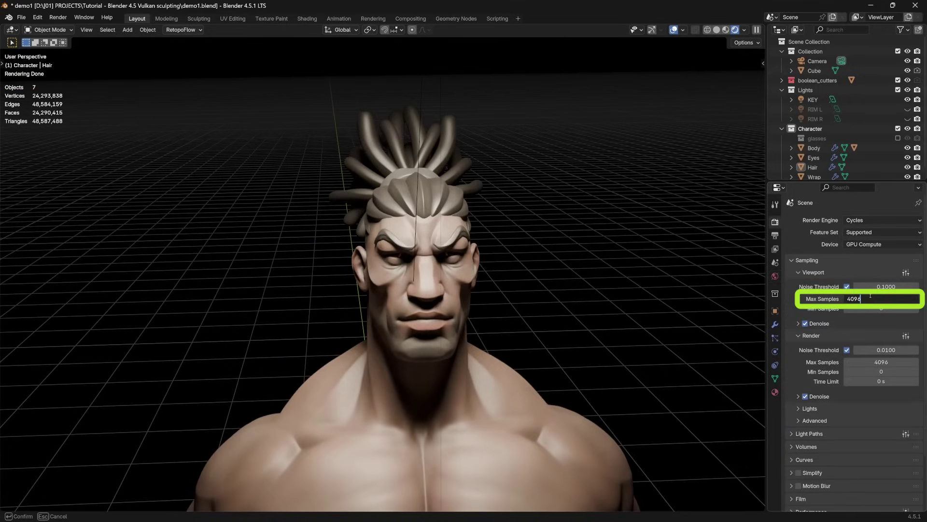
{"action": "key", "text": "Return"}
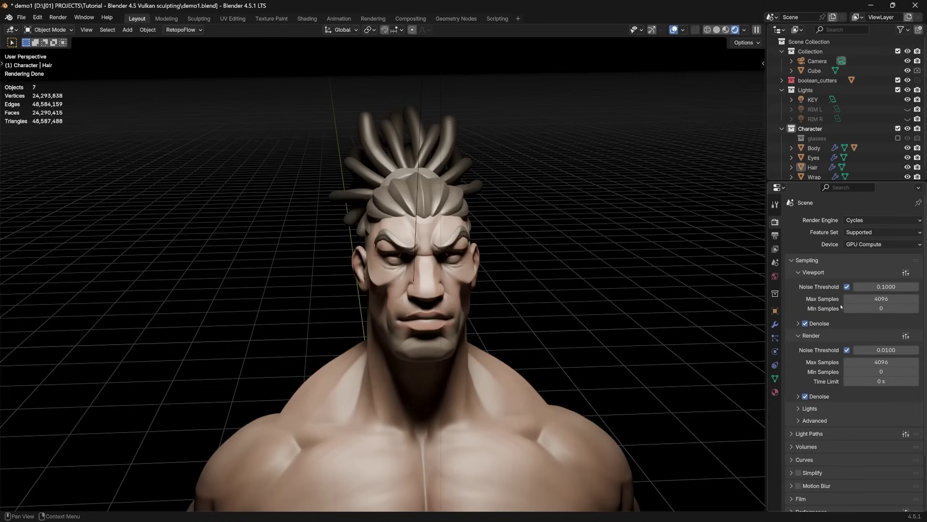
- Check the rendered head from the side and front, and switch the viewport to solid shading with the torso framed
{"action": "middle_click_drag", "start_coordinate": [574, 212], "coordinate": [381, 214]}
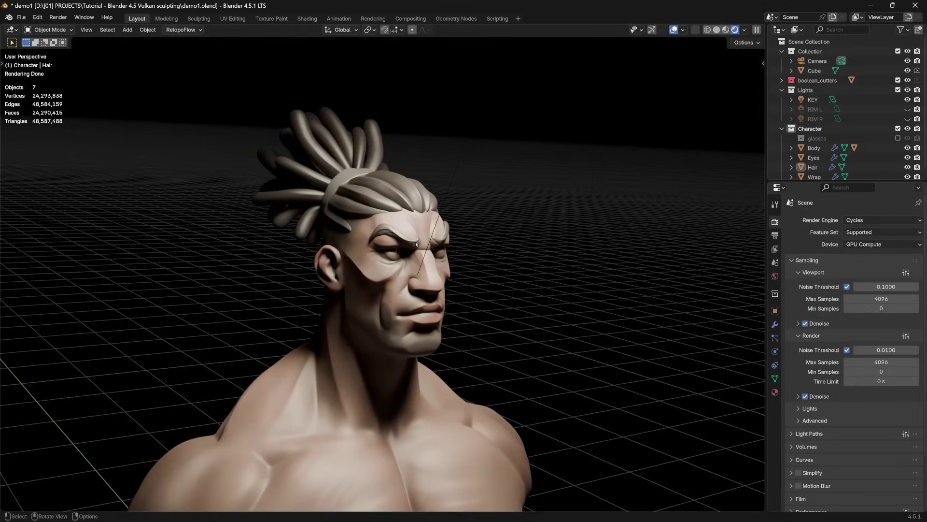
{"action": "key", "text": "KP_6"}
{"action": "key", "text": "KP_6"}
{"action": "key", "text": "KP_6"}
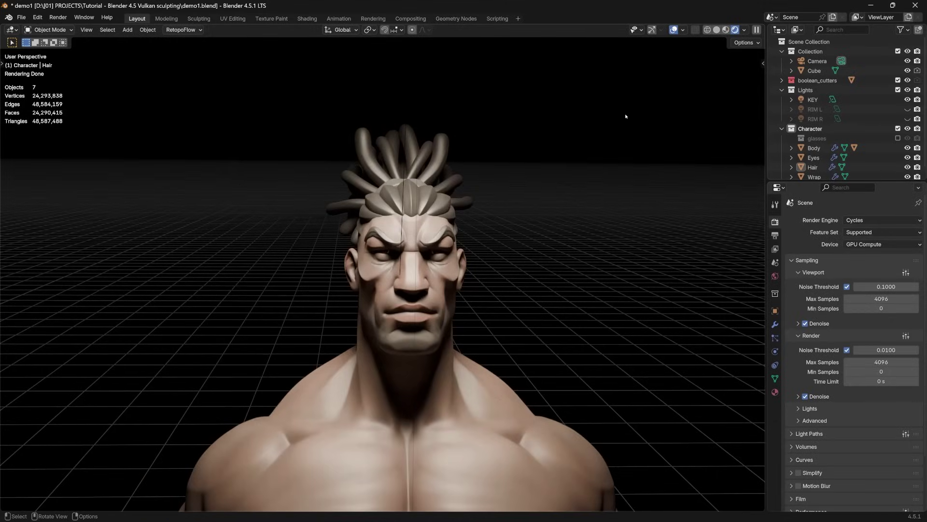
{"action": "key", "text": "z"}
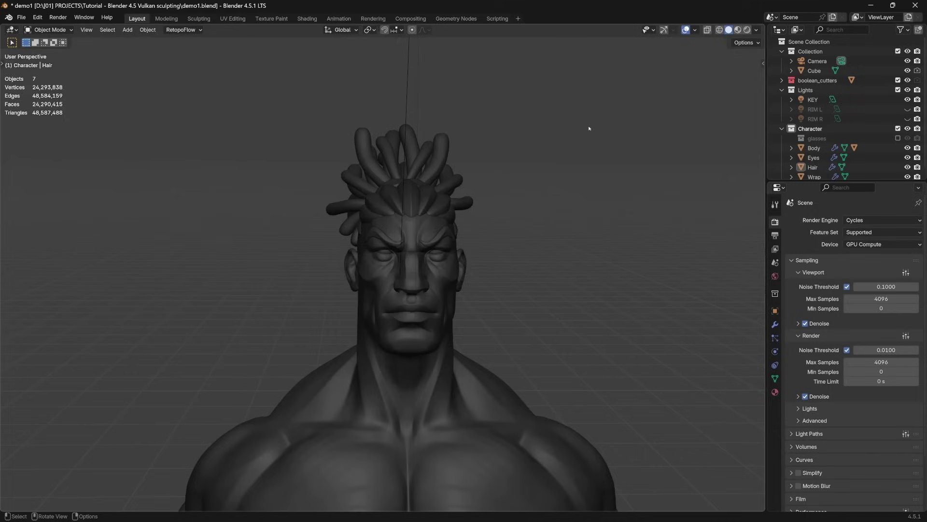
{"action": "middle_click_drag", "start_coordinate": [574, 137], "coordinate": [469, 160]}
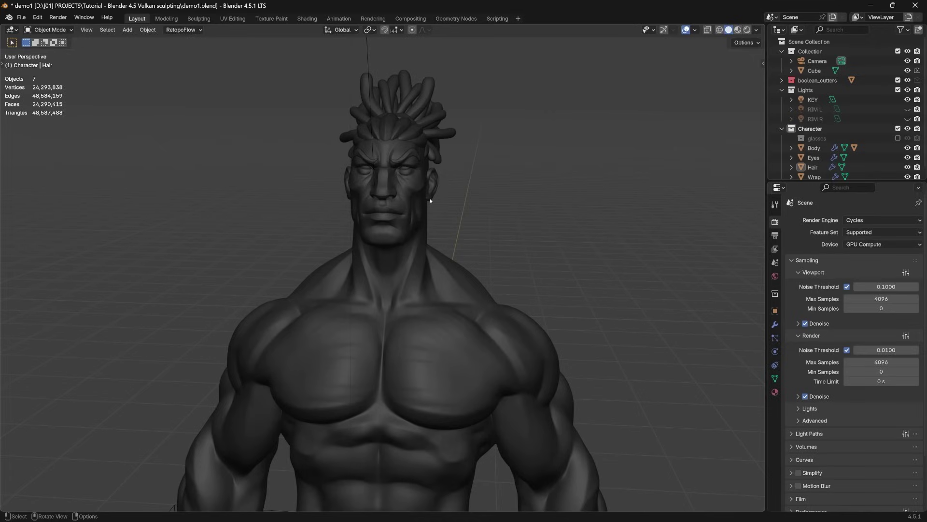
{"action": "key", "text": "KP_6"}
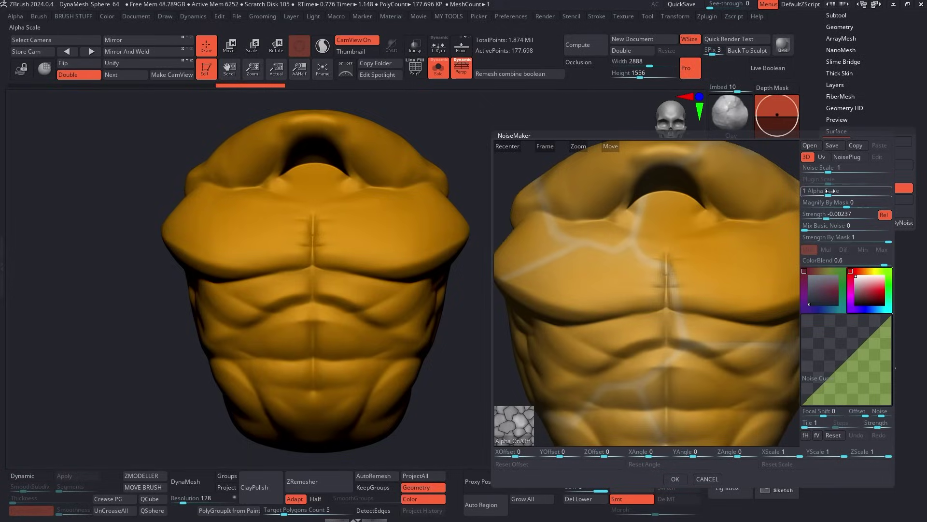
- In ZBrush's NoiseMaker, adjust the Strength of the cracked-stone noise on the torso and the Noise Scale on the stone-covered torso
{"action": "left_click", "coordinate": [817, 218]}
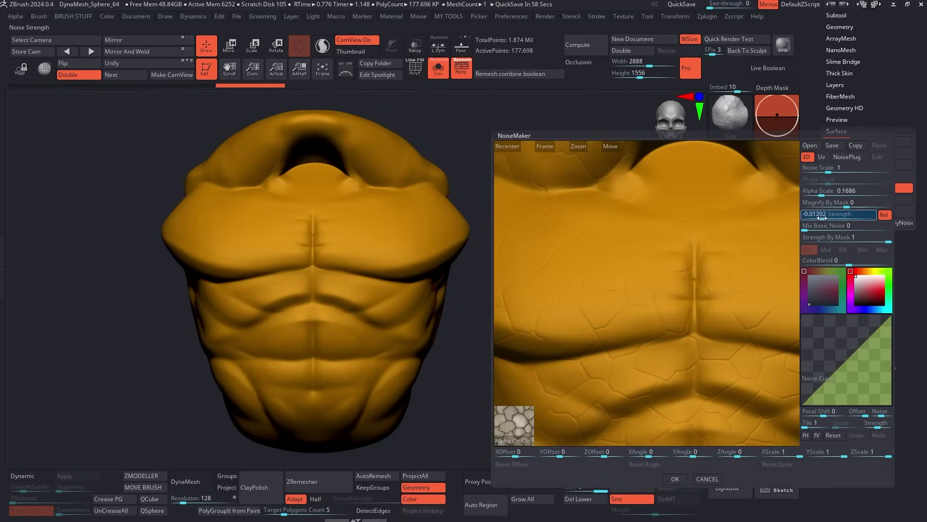
{"action": "left_click_drag", "start_coordinate": [818, 218], "coordinate": [816, 218]}
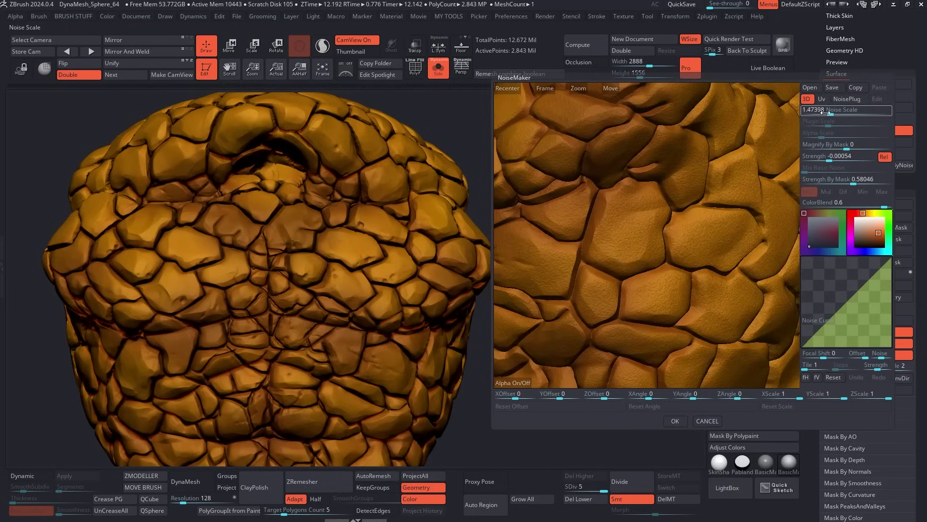
{"action": "left_click_drag", "start_coordinate": [832, 111], "coordinate": [840, 112]}
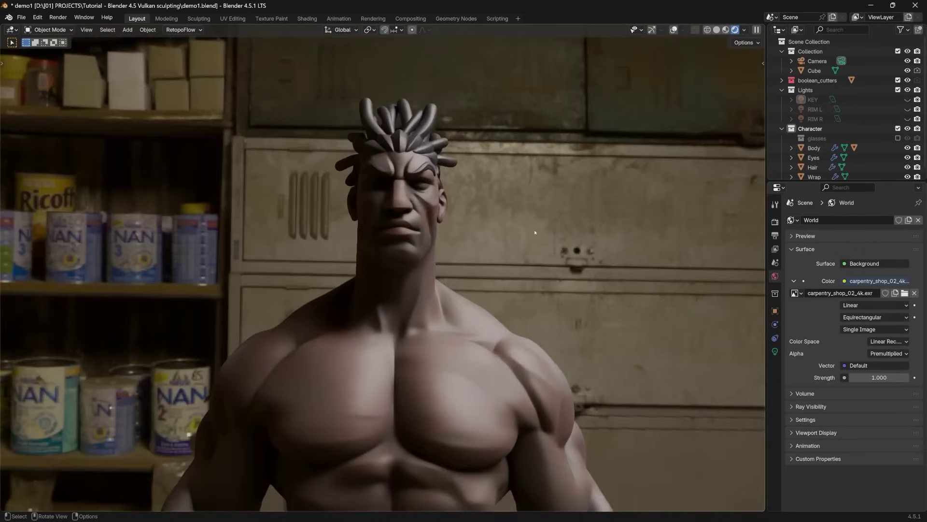
- In Blender, examine the character's head up close in profile under the carpentry_shop_02_4k.exr environment lighting
{"action": "middle_click_drag", "start_coordinate": [535, 232], "coordinate": [627, 256]}
{"action": "scroll", "coordinate": [627, 256], "scroll_direction": "up", "scroll_amount": 5}
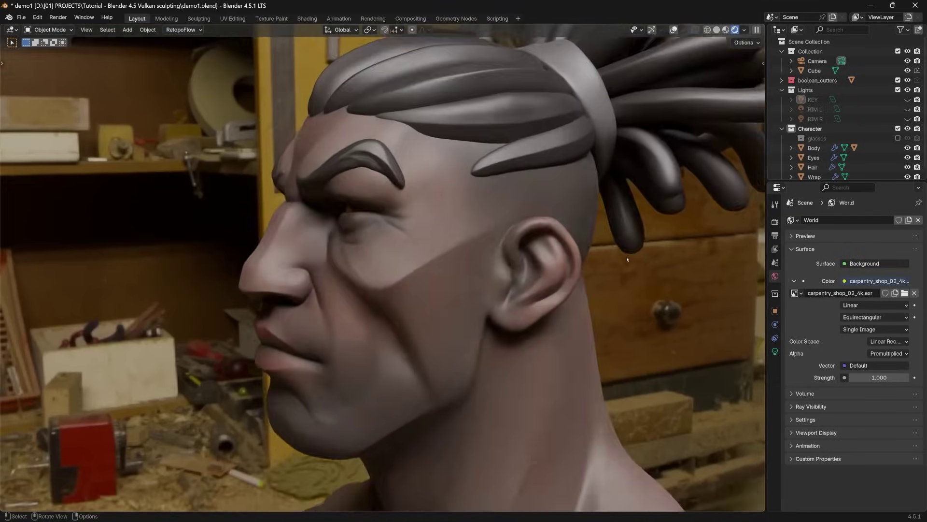